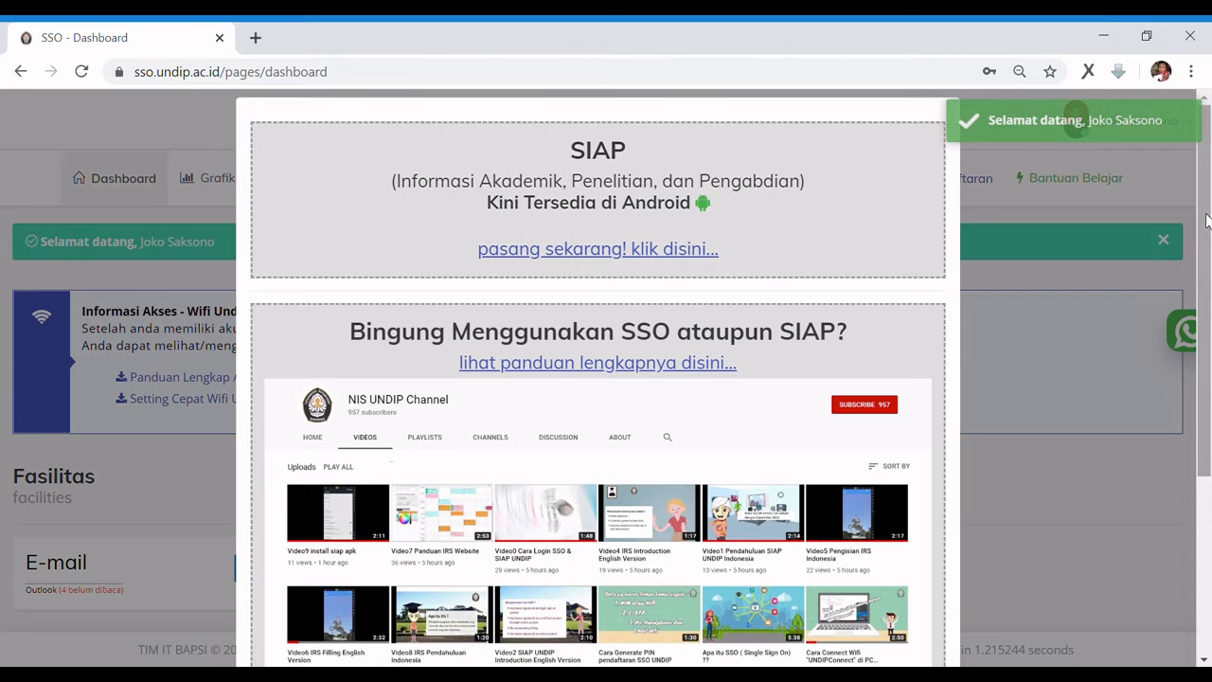
Dismiss the SIAP announcement on the SSO Undip portal with 'jangan tampilkan lagi' ticked
left_click_drag(1206, 220, 1192, 414)
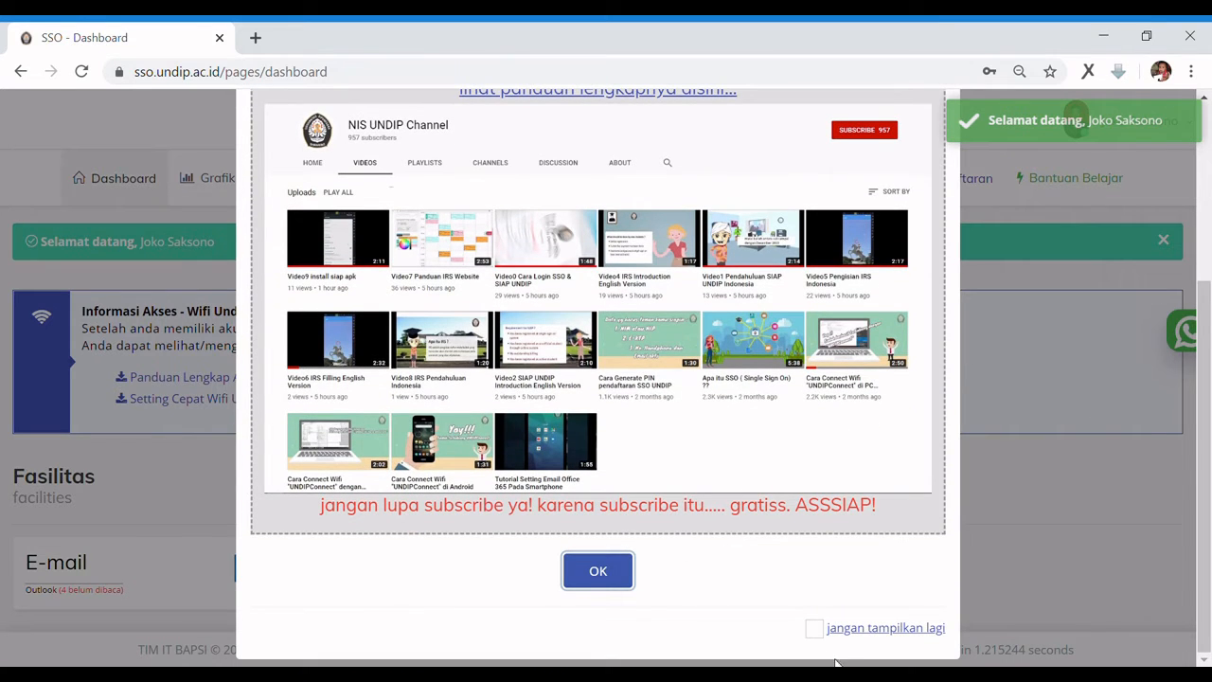
left_click(814, 628)
left_click(597, 571)
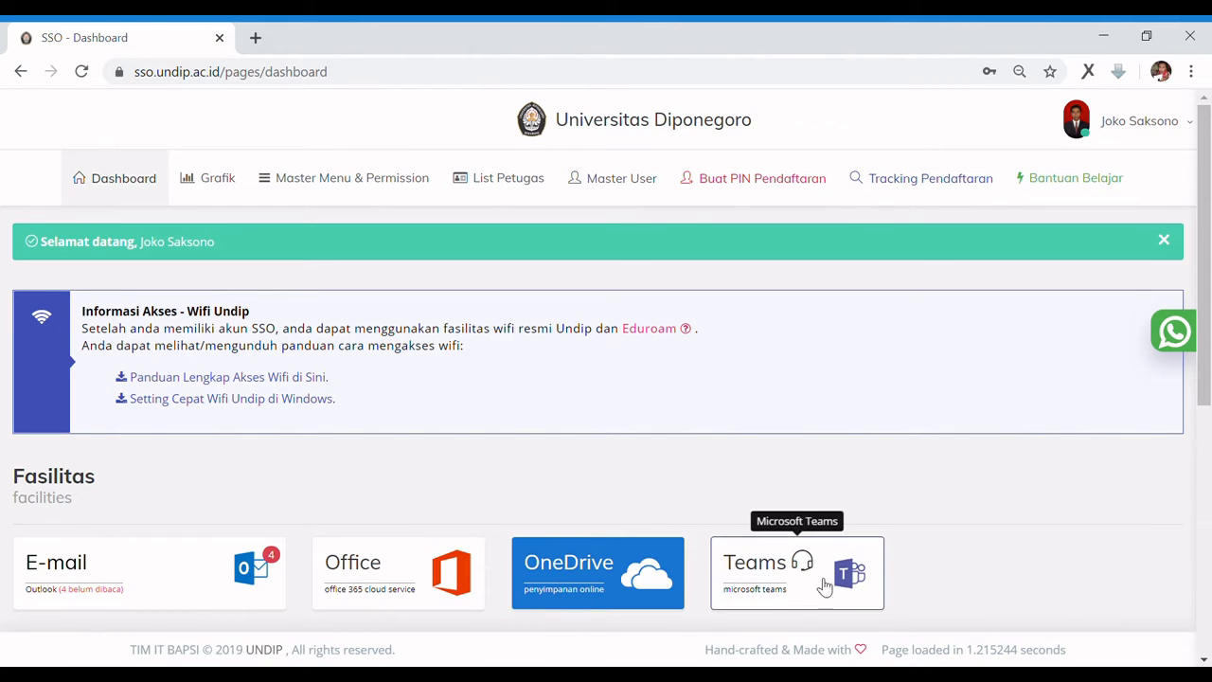
Launch Teams from the portal tile, declining the desktop app and using the web version
left_click(795, 589)
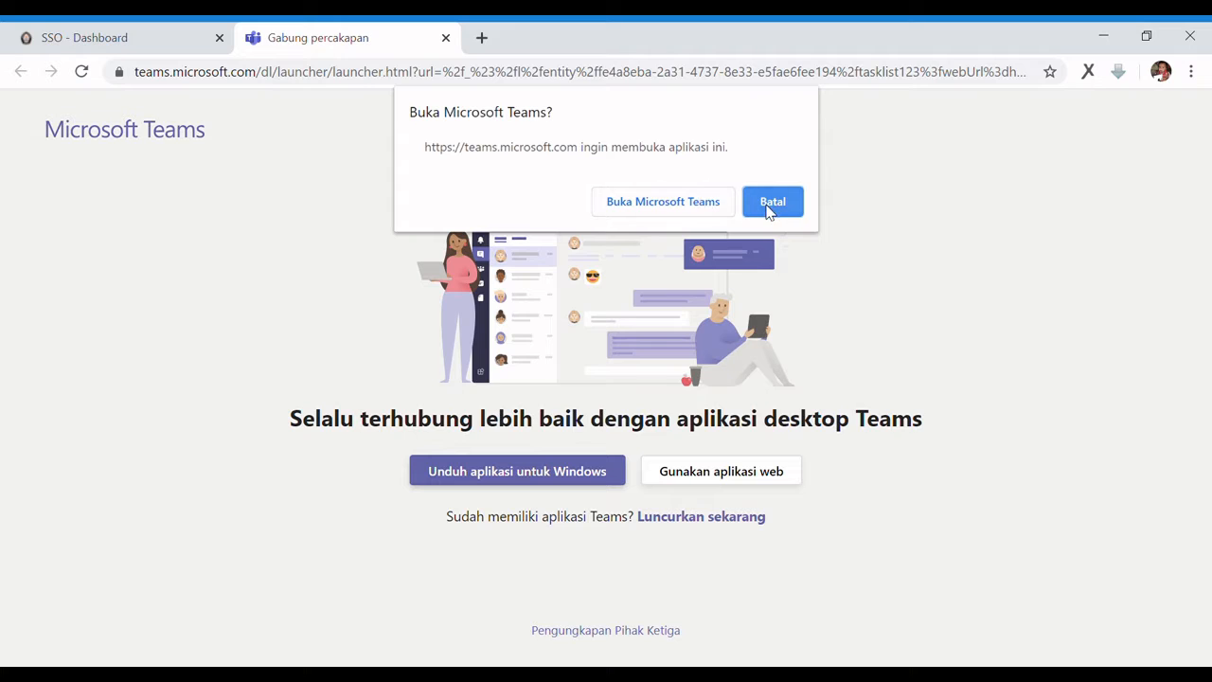
left_click(663, 202)
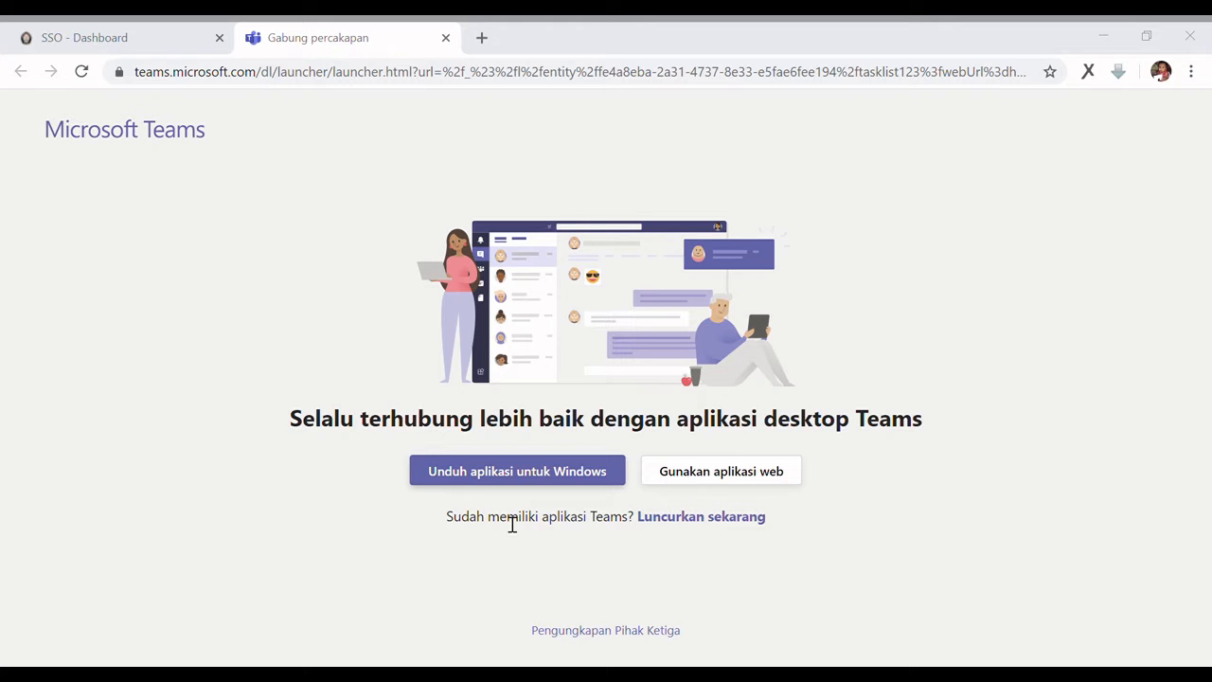
left_click(926, 39)
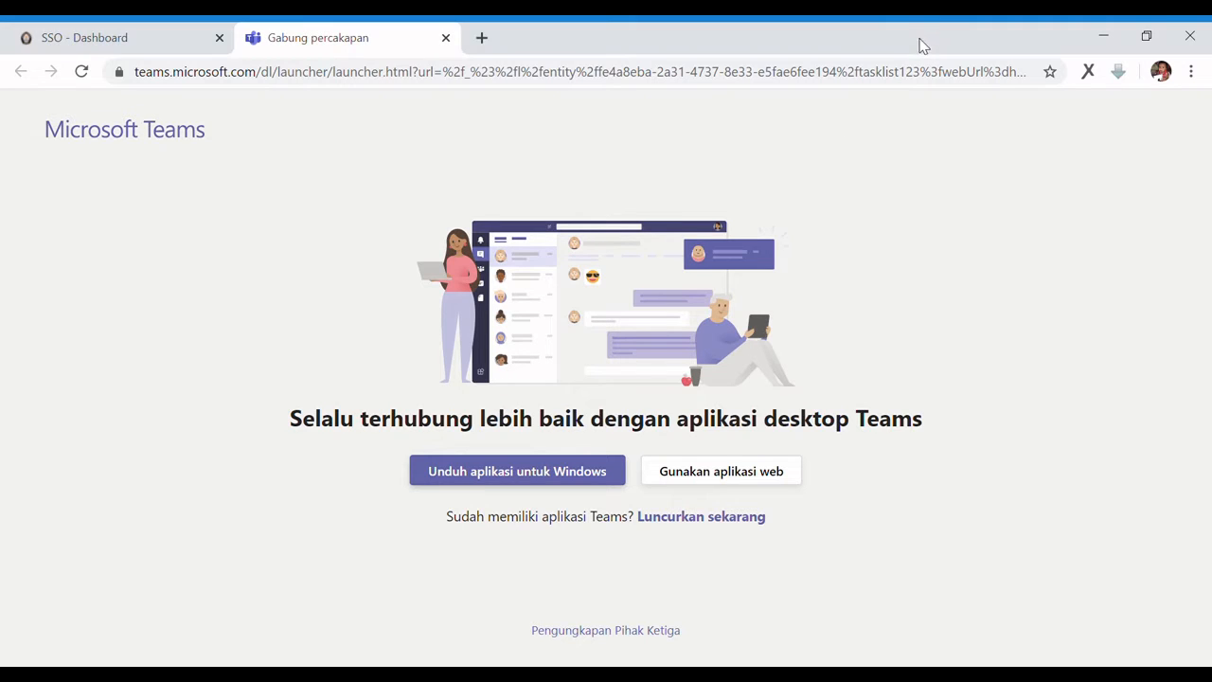
left_click(676, 481)
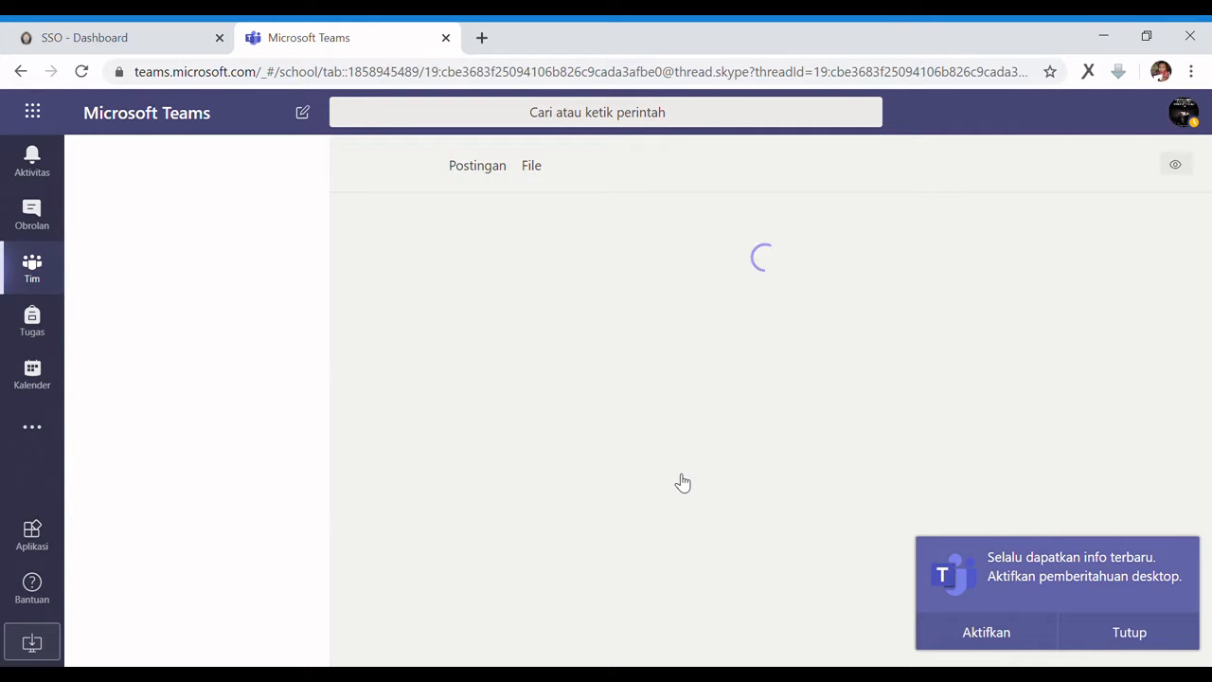
Decline desktop notifications and show the Tim grid of your four teams
left_click(1133, 632)
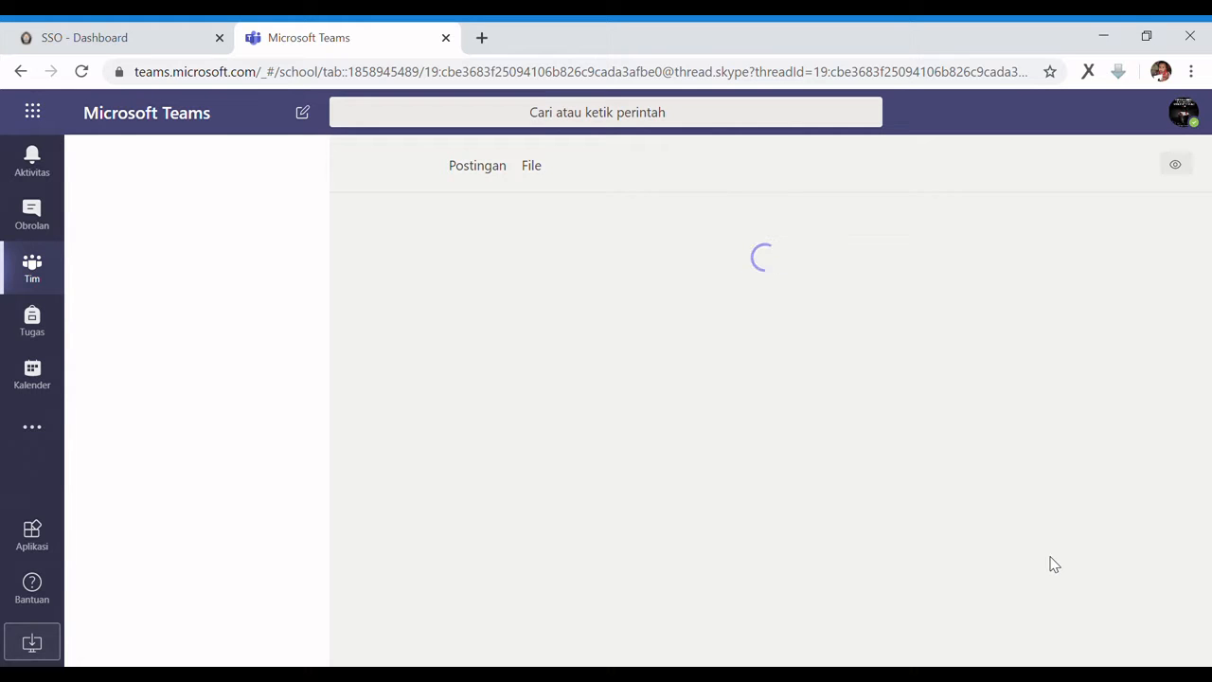
left_click(27, 287)
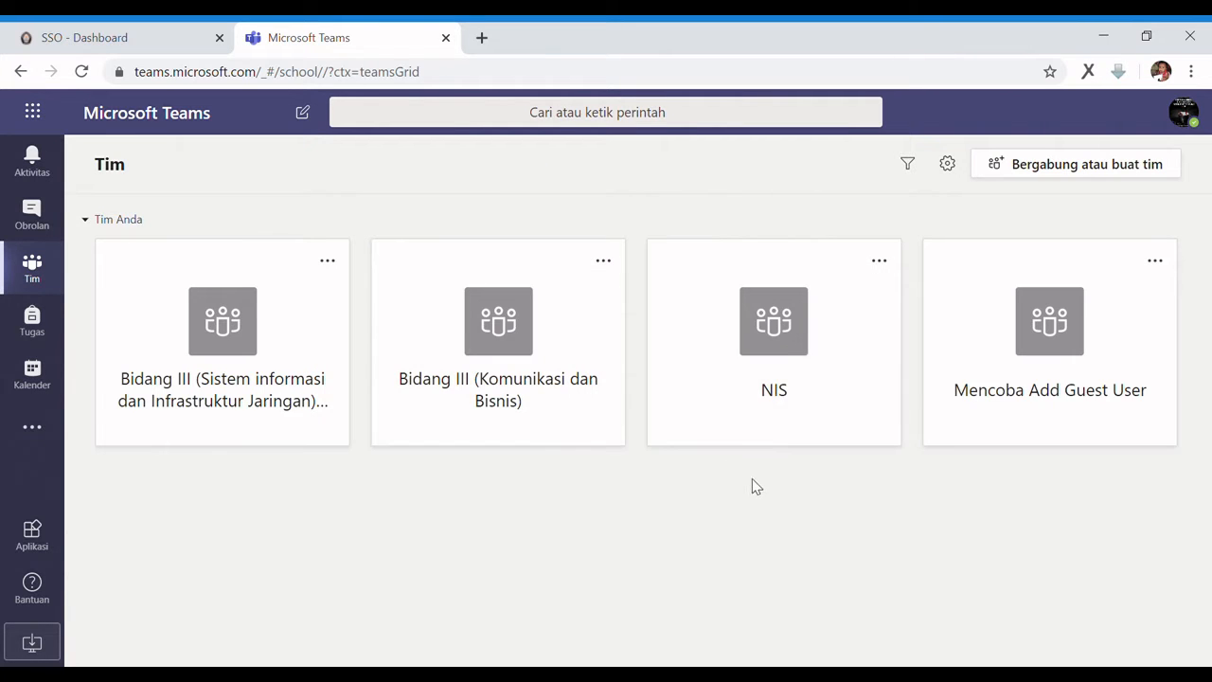
Delete the 'Mencoba Add Guest User' team, then go to 'Bergabung atau buat tim'
left_click(1159, 261)
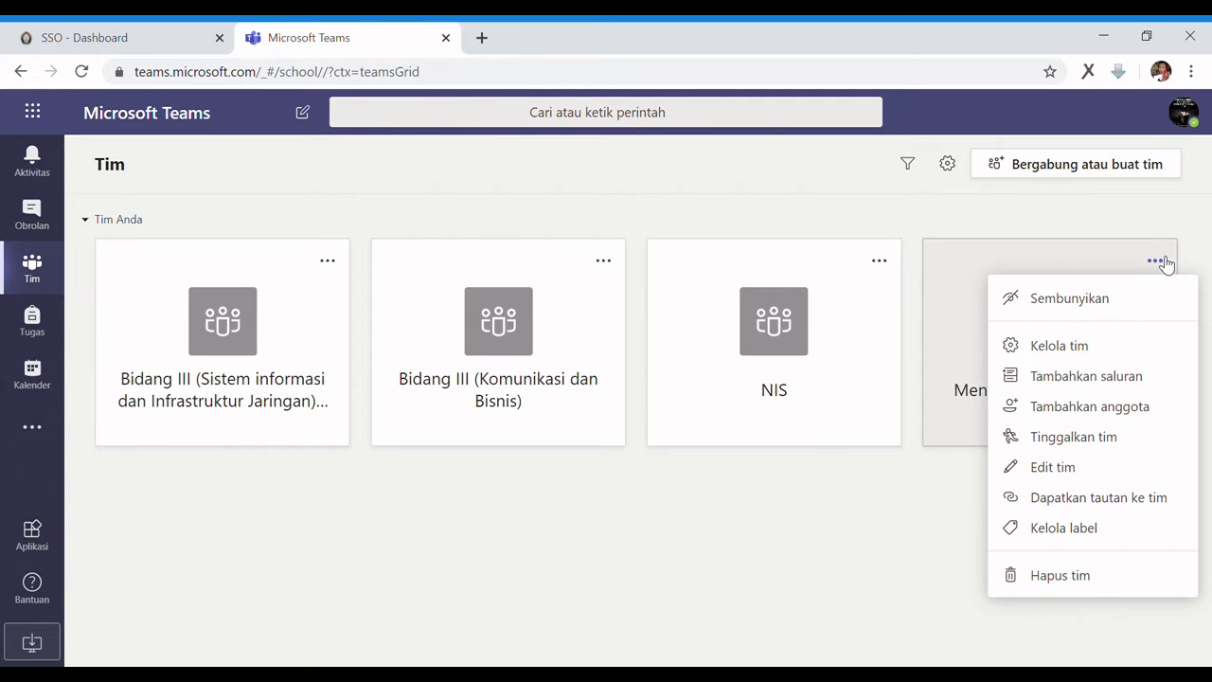
left_click(1060, 576)
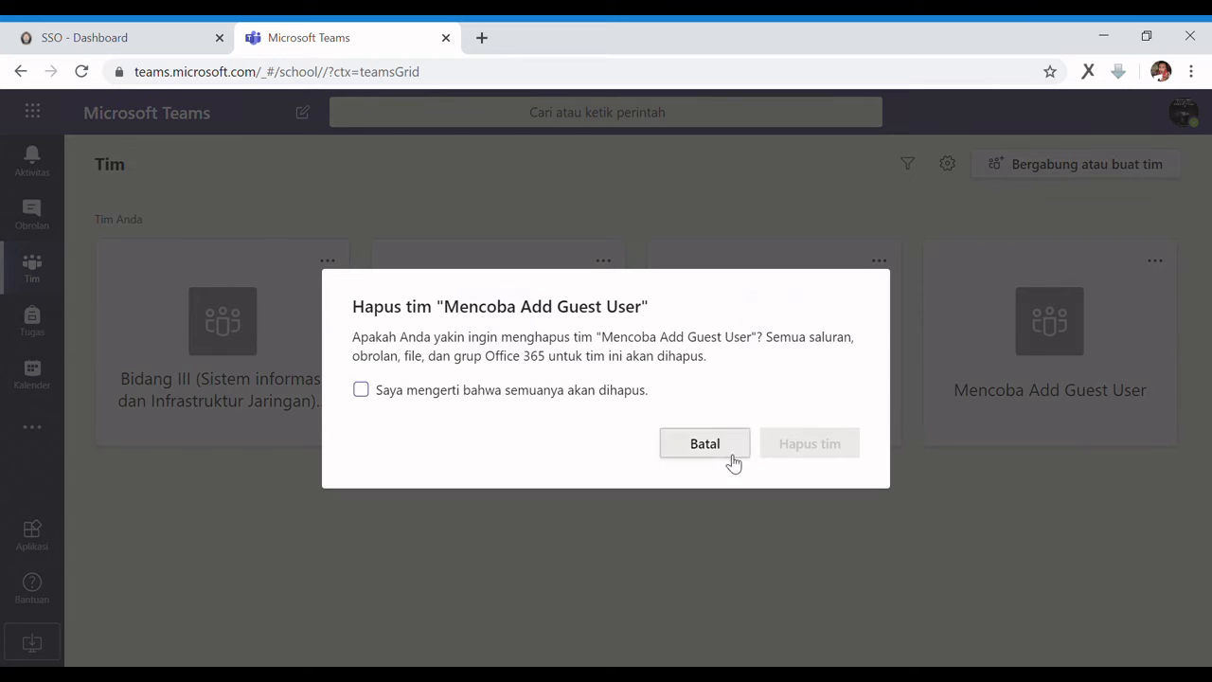
left_click(563, 391)
left_click(798, 442)
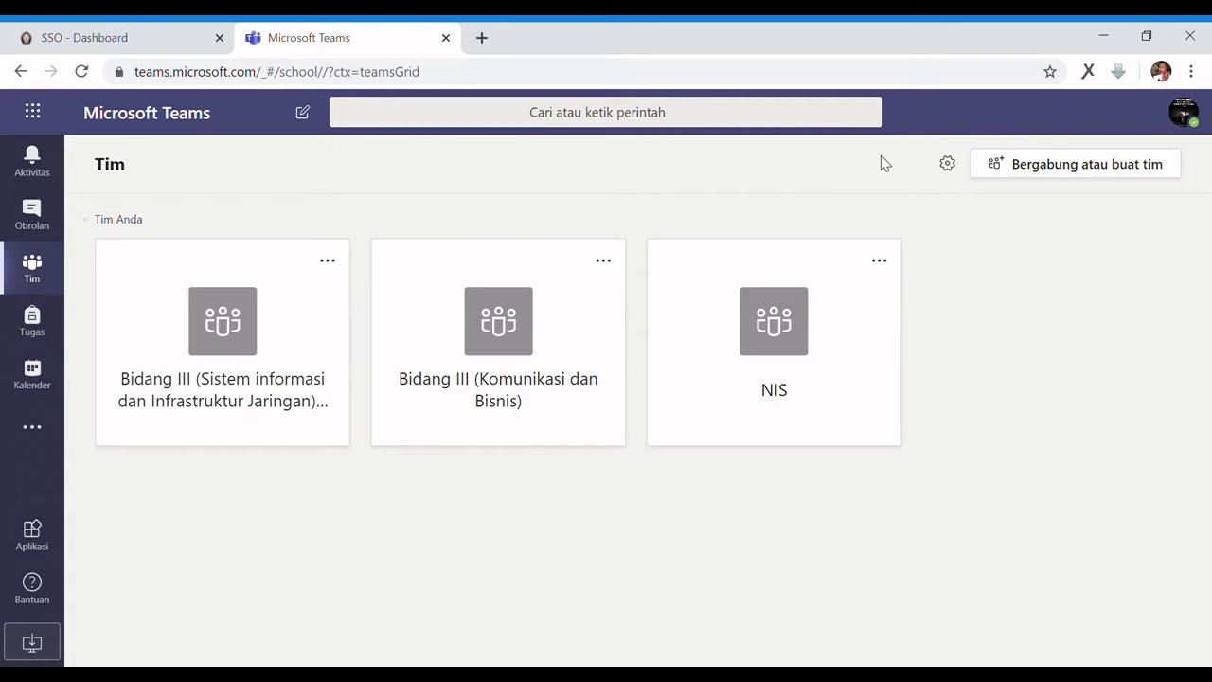
left_click(1034, 179)
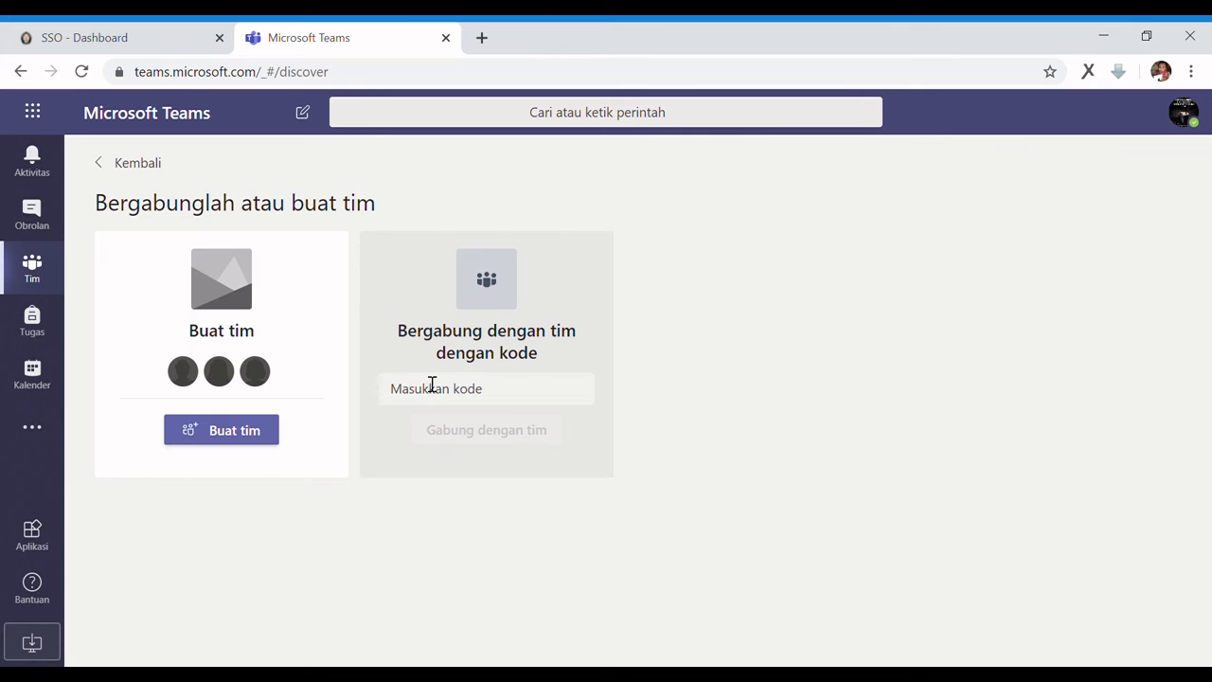
Start a new team with Buat tim and choose the Lainnya team type
left_click(257, 440)
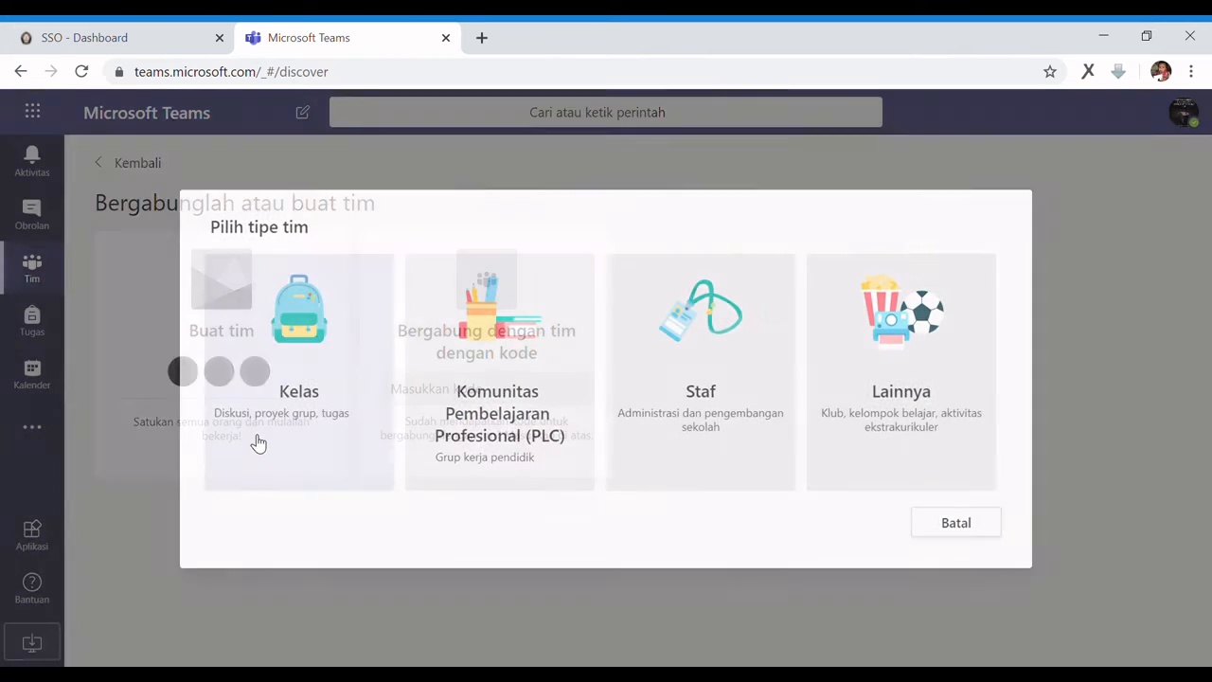
left_click(903, 374)
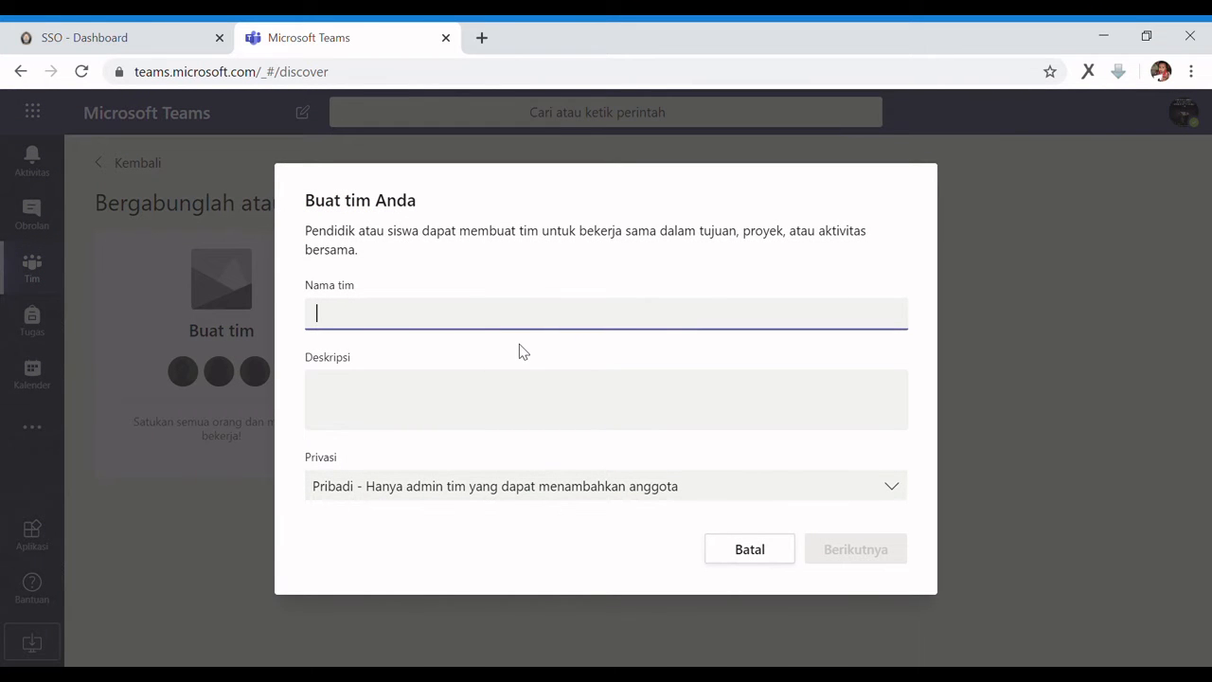
Enter 'Mencoba Teams dengan eksternal user (guests)' as the team name, then move to Deskripsi
type("Mencoba Team")
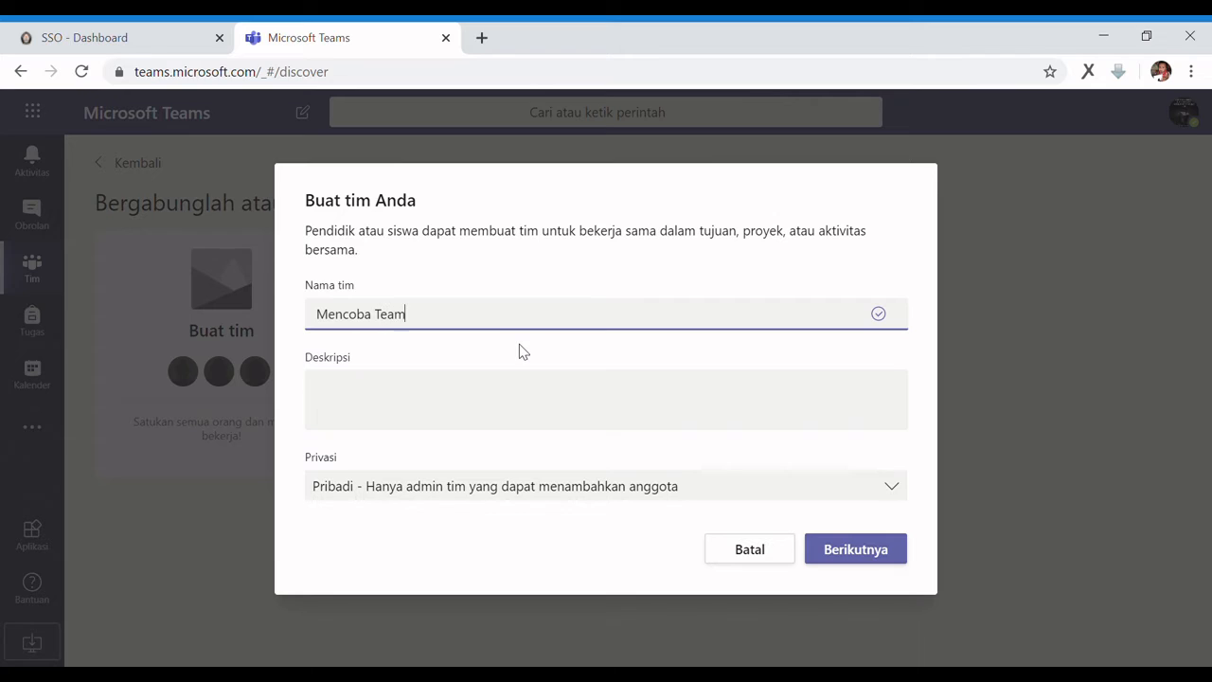
type("s dengan eksternal u")
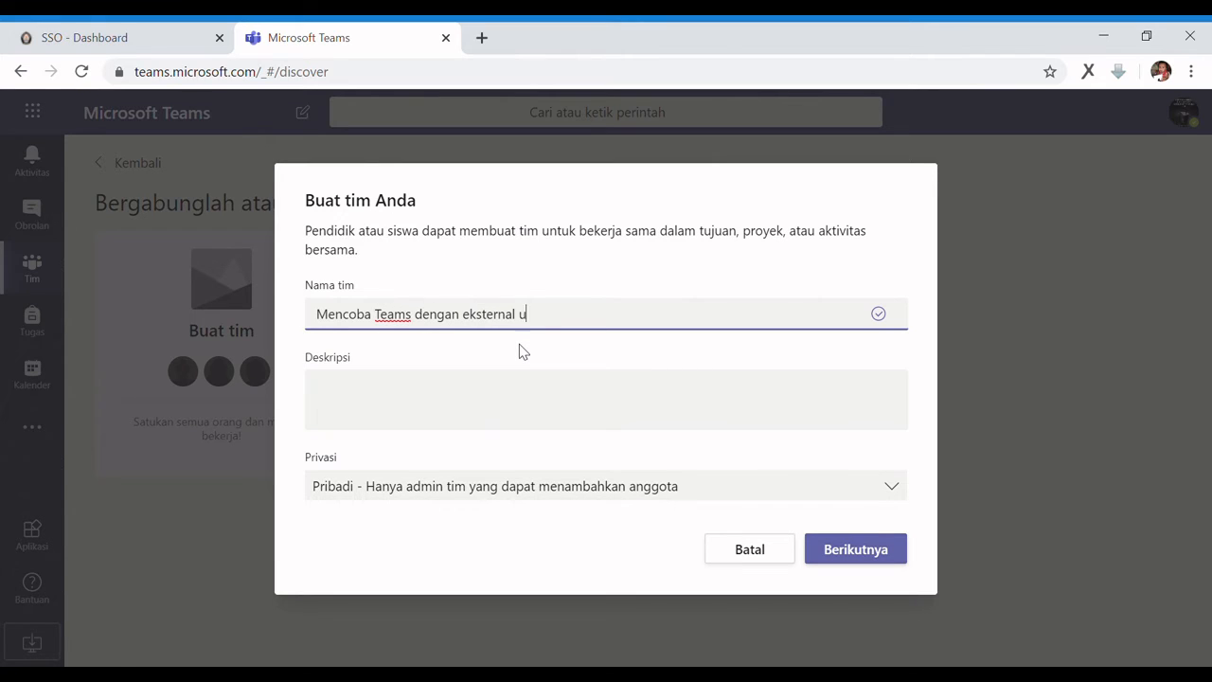
type("ser (guests)")
key("Tab")
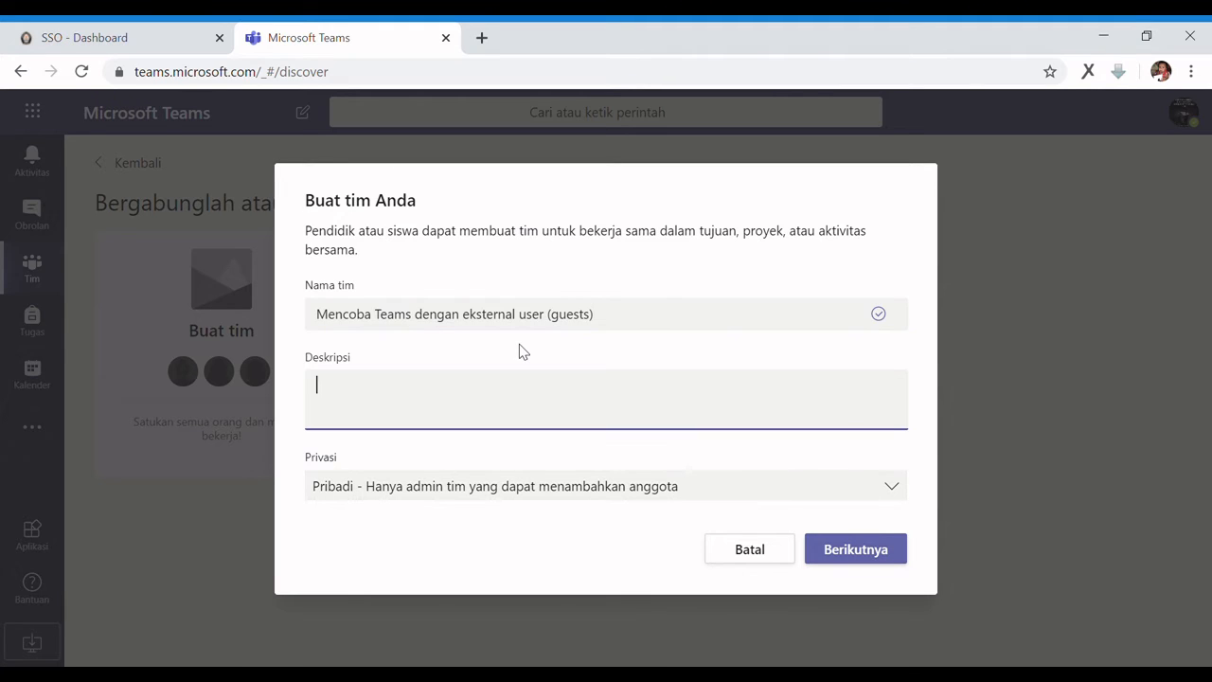
Describe the team as guest-user meetings, with point 1 on exams with external lecturers
type("Membuat teams meet")
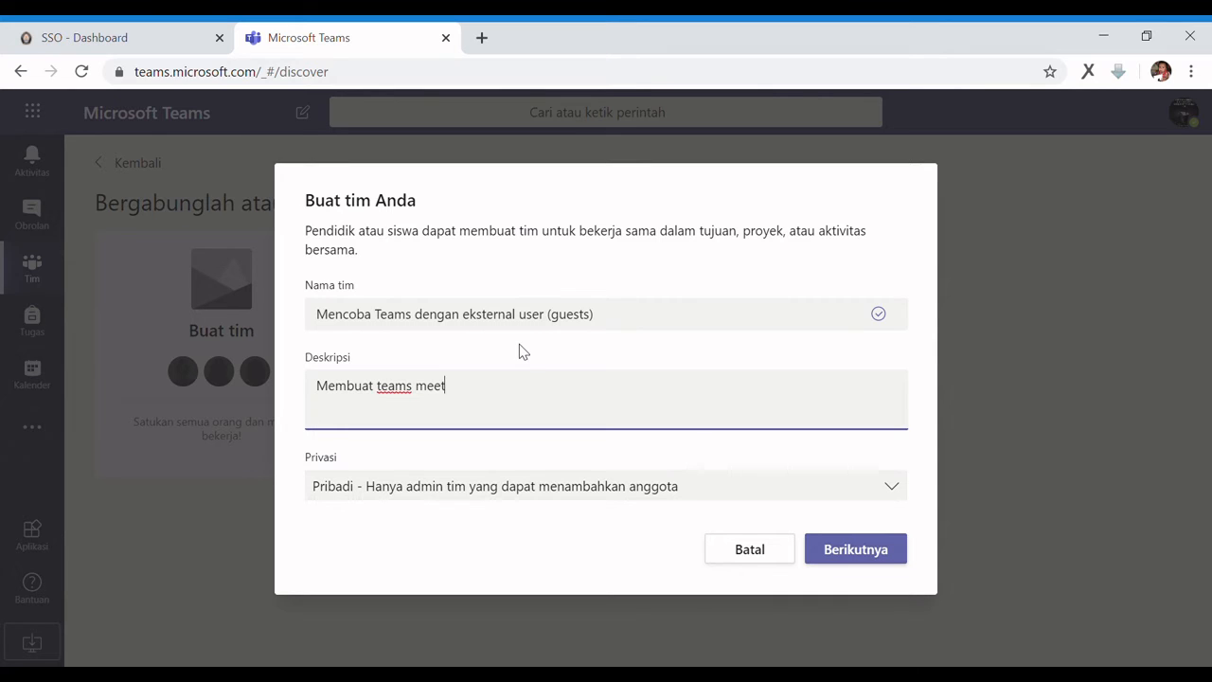
type("ing untuk guests user")
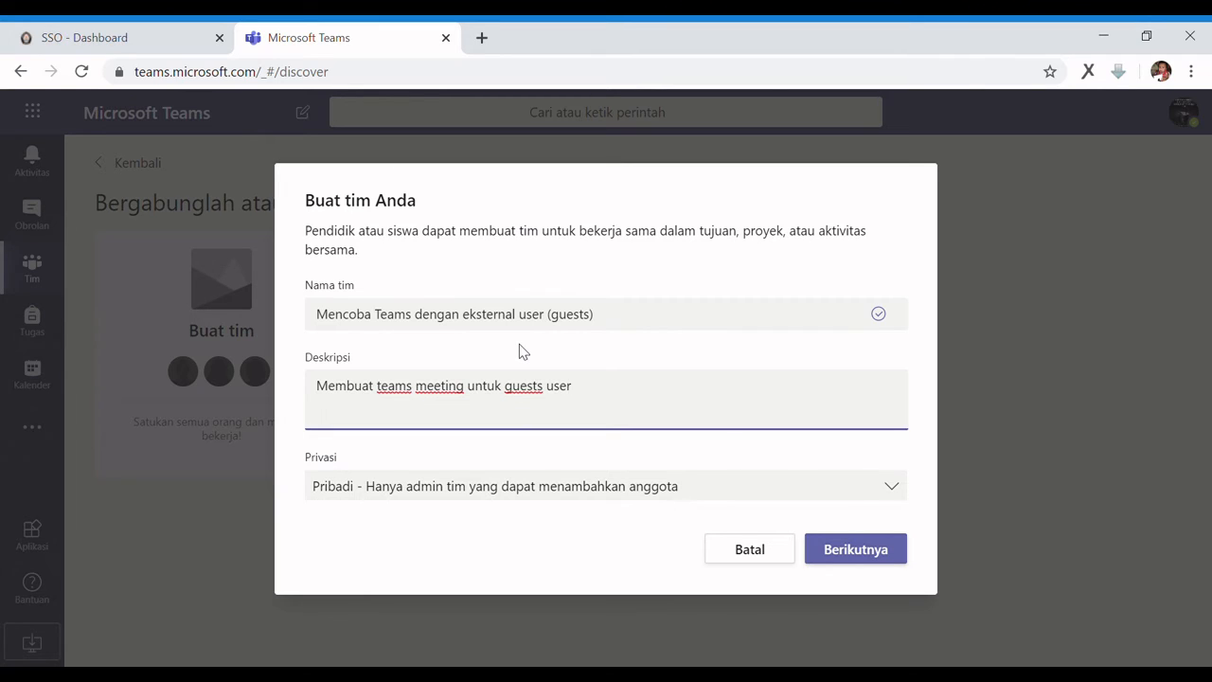
type("s (gmail, yahoo, etc)")
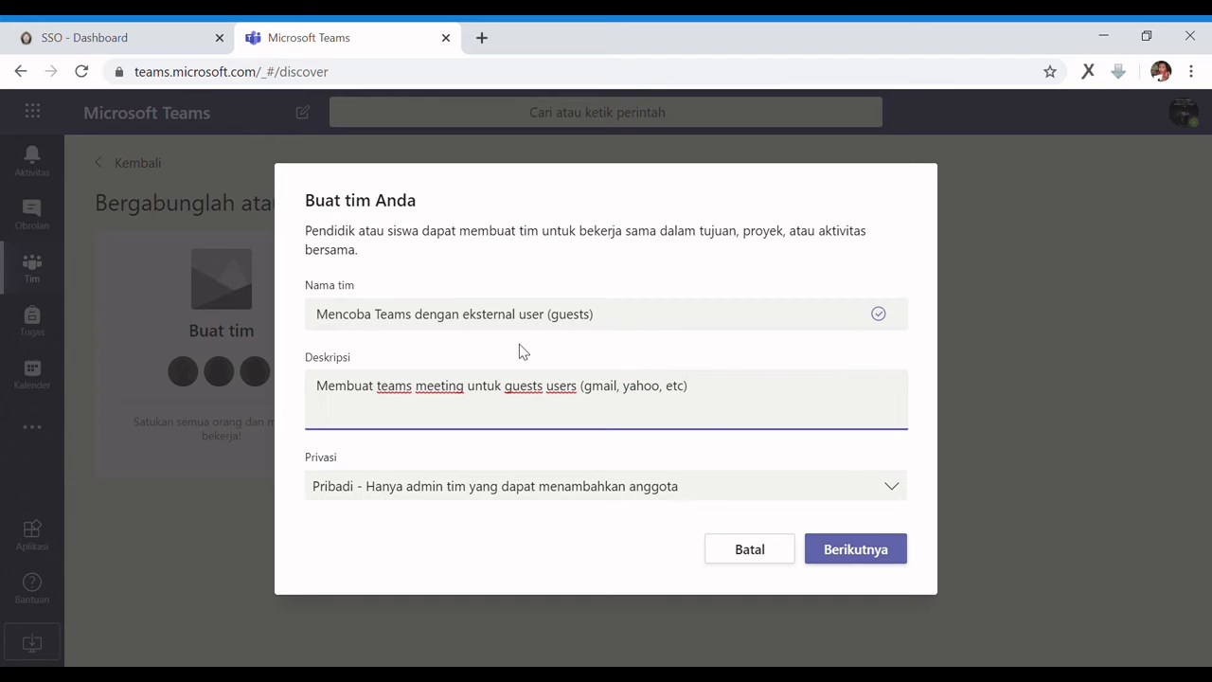
key("Return")
type("1. Kebutuhan untuk Ujian")
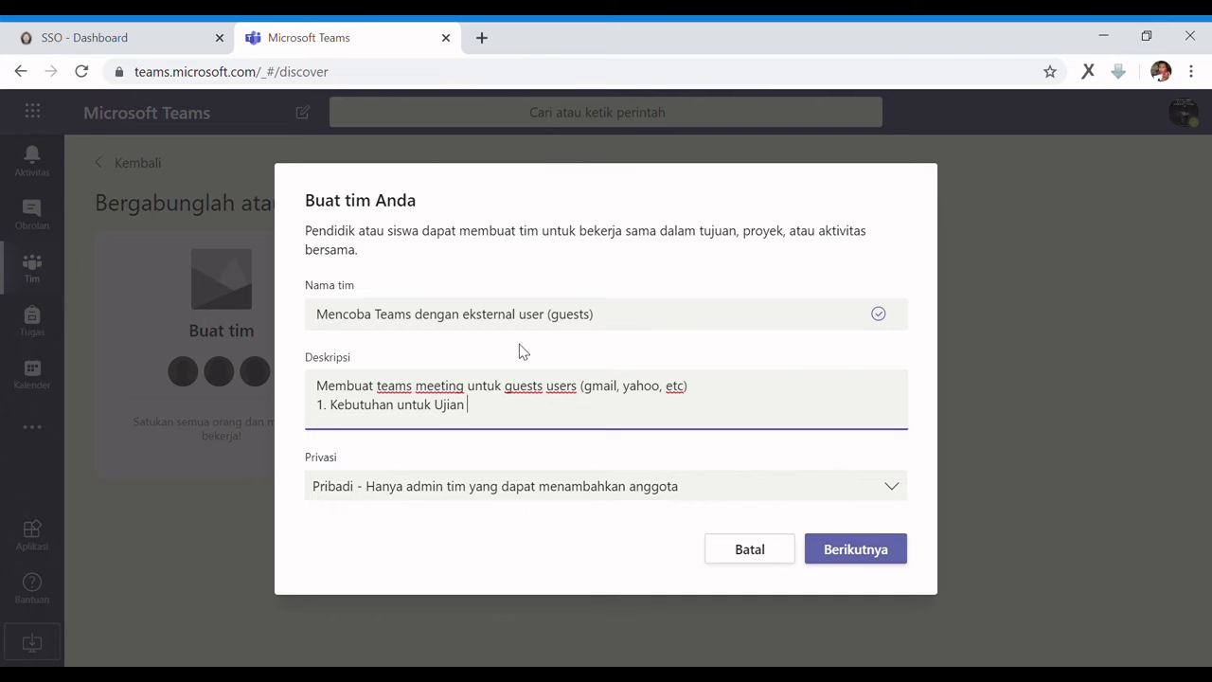
type("Terbuka /Tertutup dengan dosen tamu")
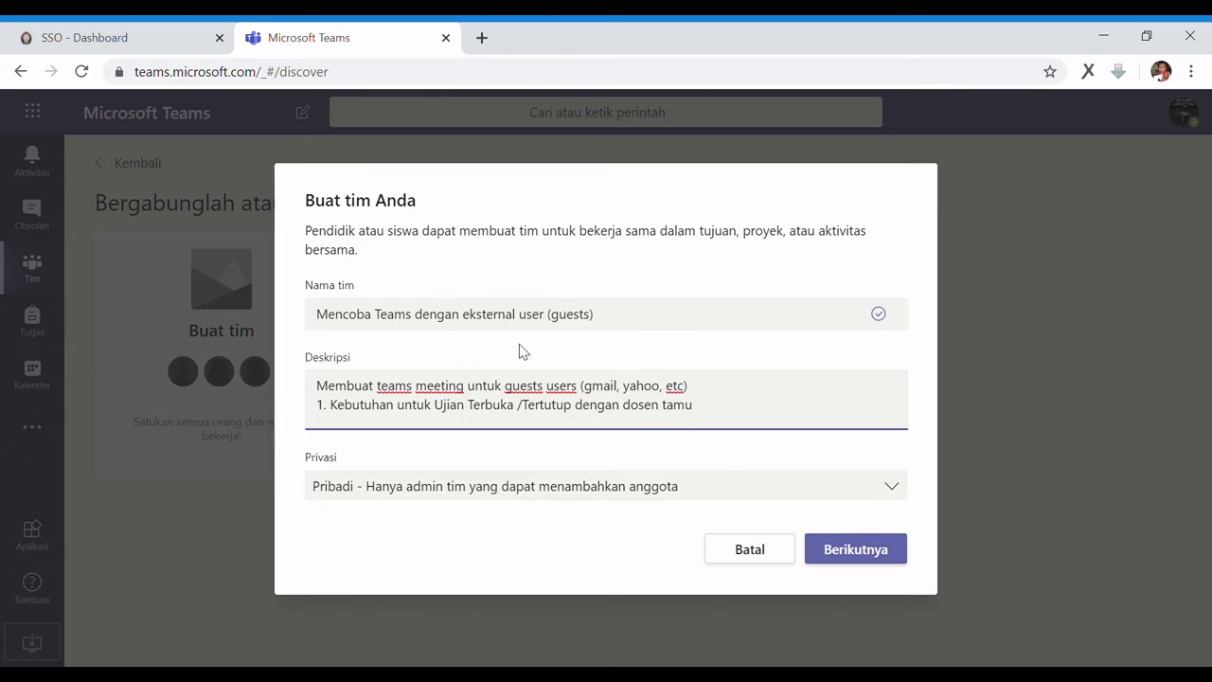
type("/eksternal yang tidak mempu")
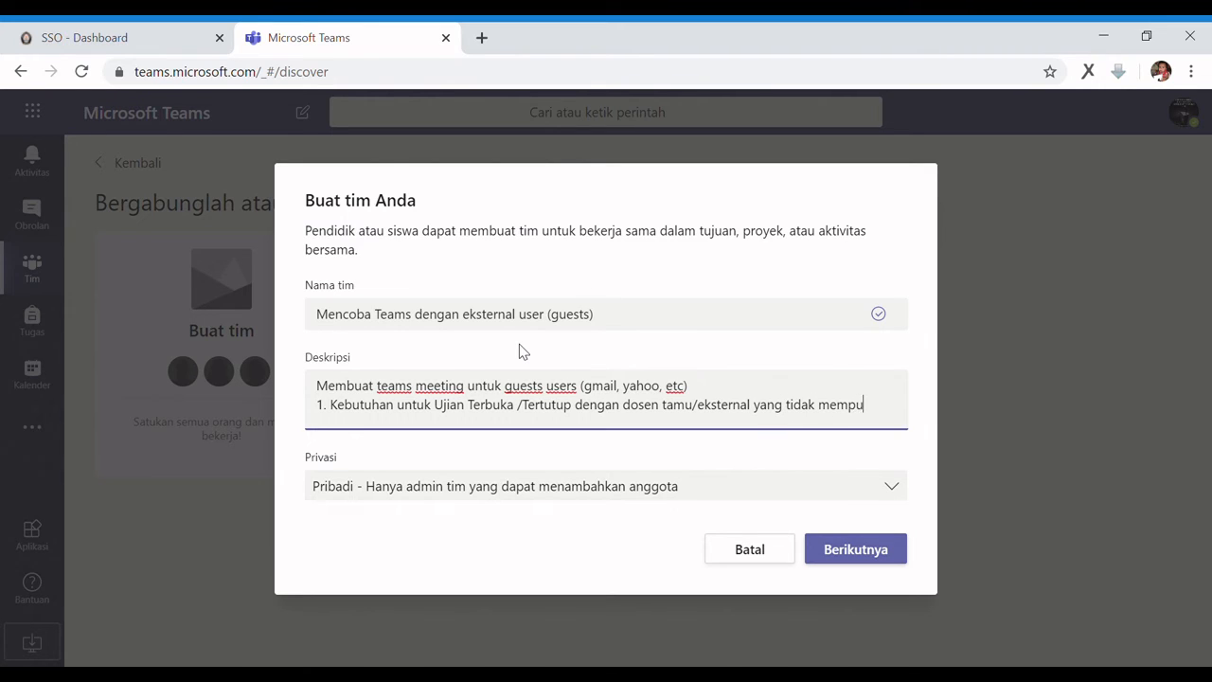
type("nyai akun sso")
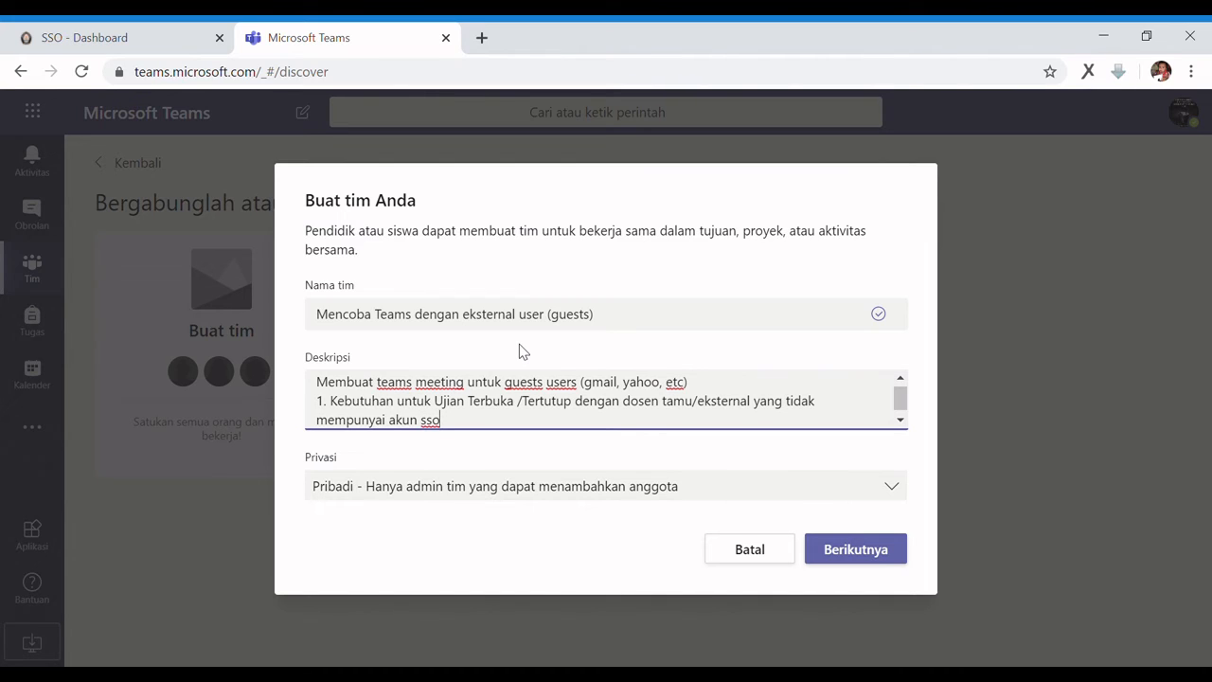
type(" / microsoft")
Add description point 2: 'kebutuhan Meeting / Rapat dengan pihak luar undip (tidak ada di sso)'
key("Return")
type("2.")
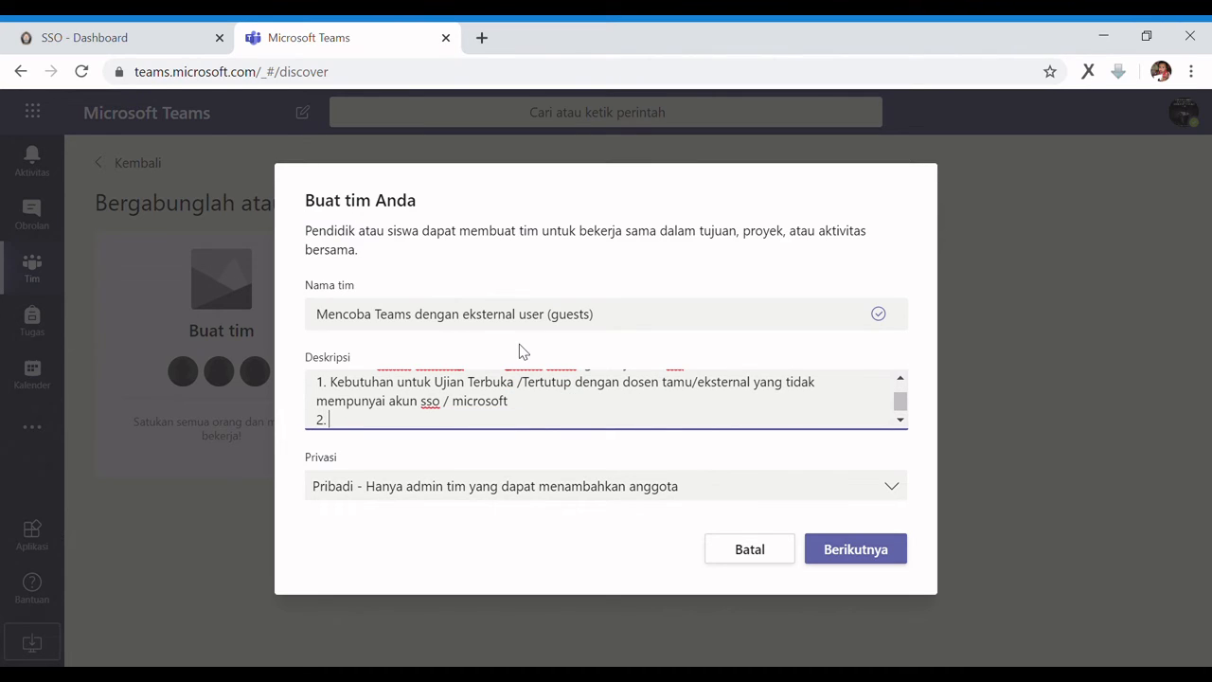
type(" kebutuhan Mee")
type("ting ")
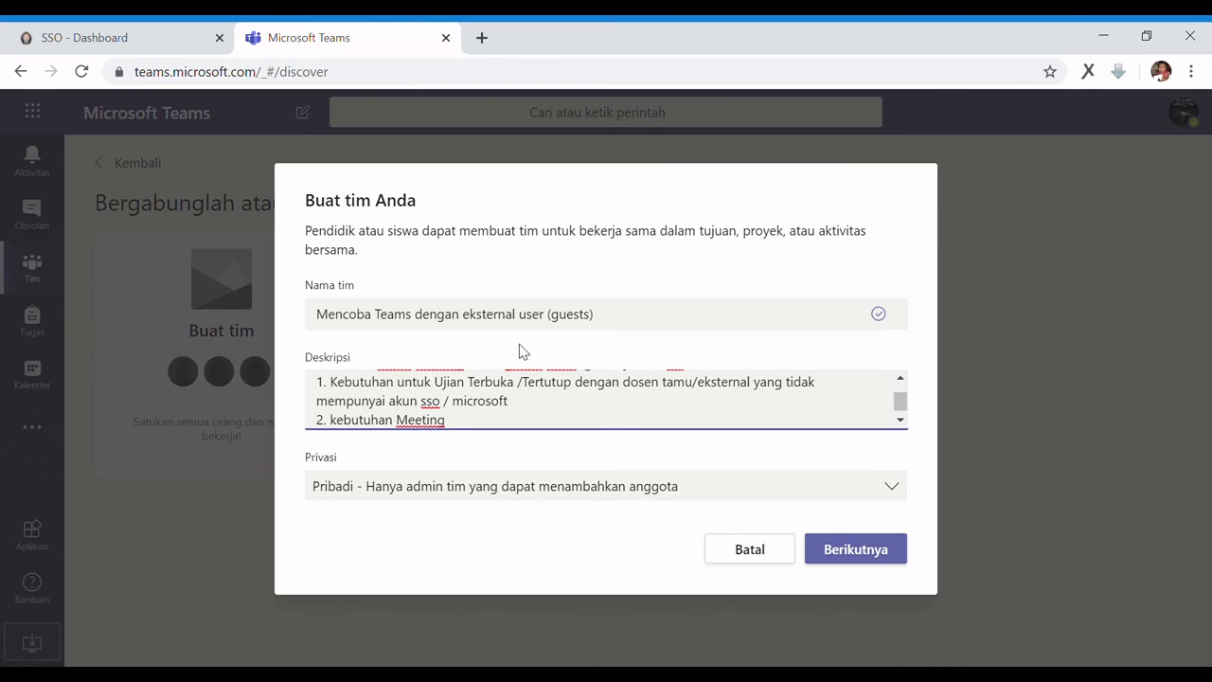
type("/ Rapat dengan pihak luar ")
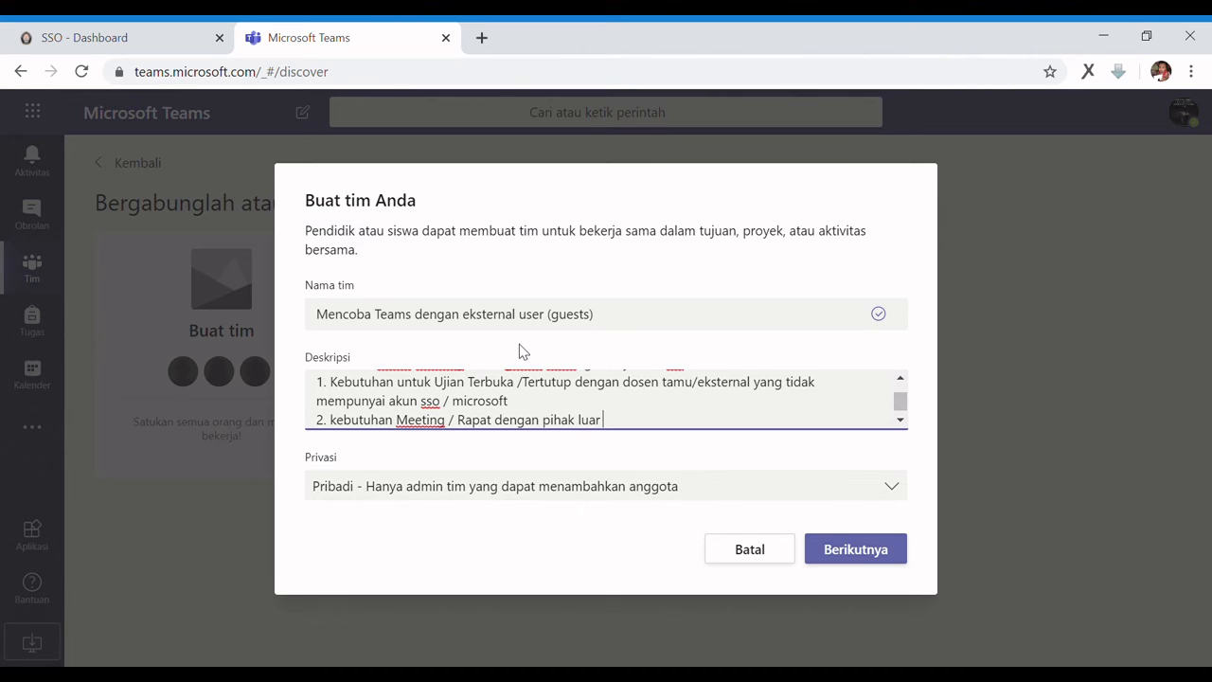
type("undip (tidak ada di")
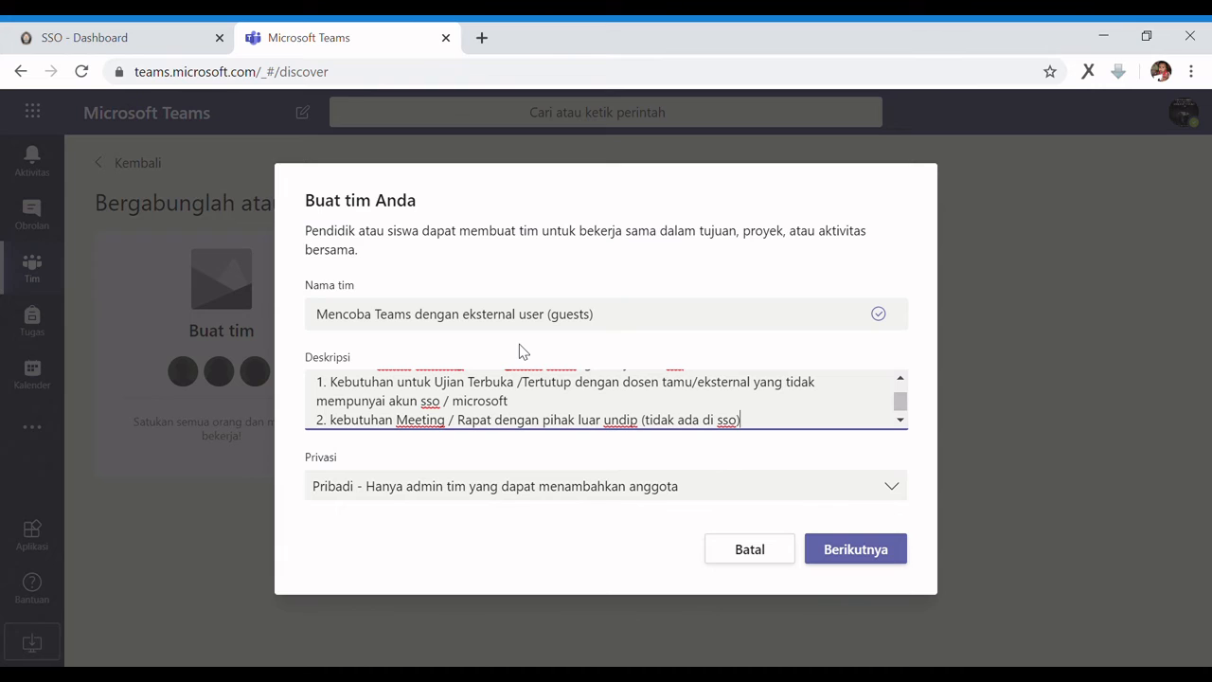
Finish the description, keep Privasi set to Pribadi, and create the team
type("sso)")
left_click(396, 486)
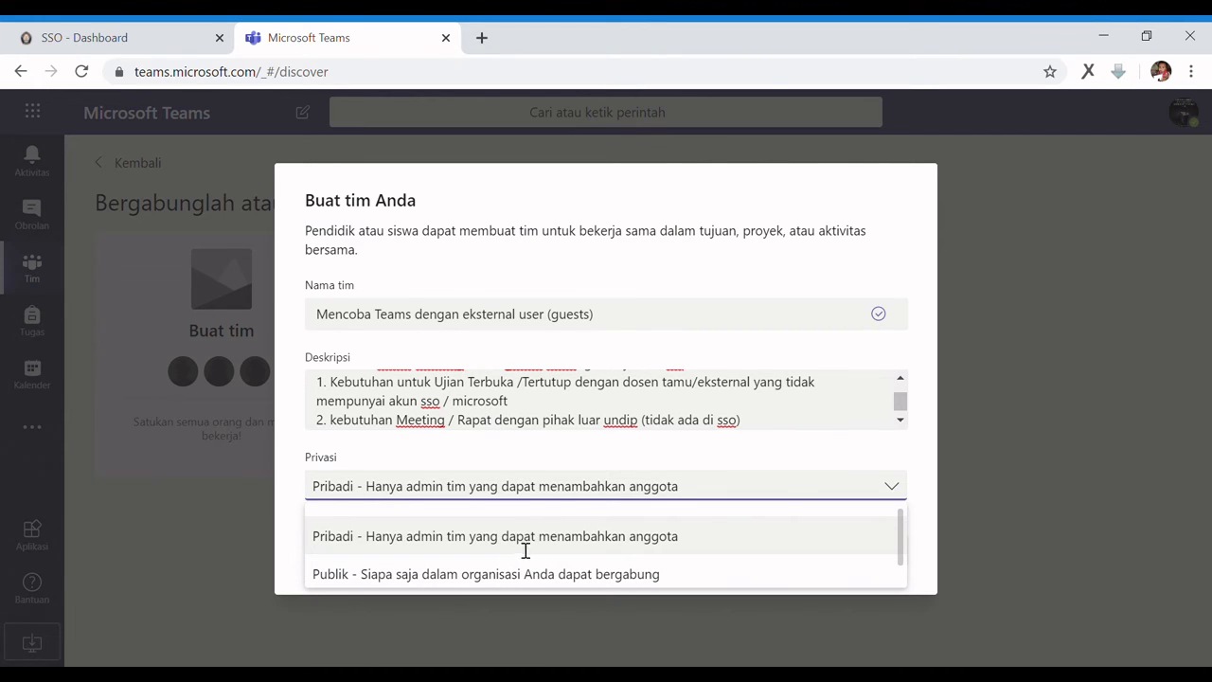
left_click(559, 537)
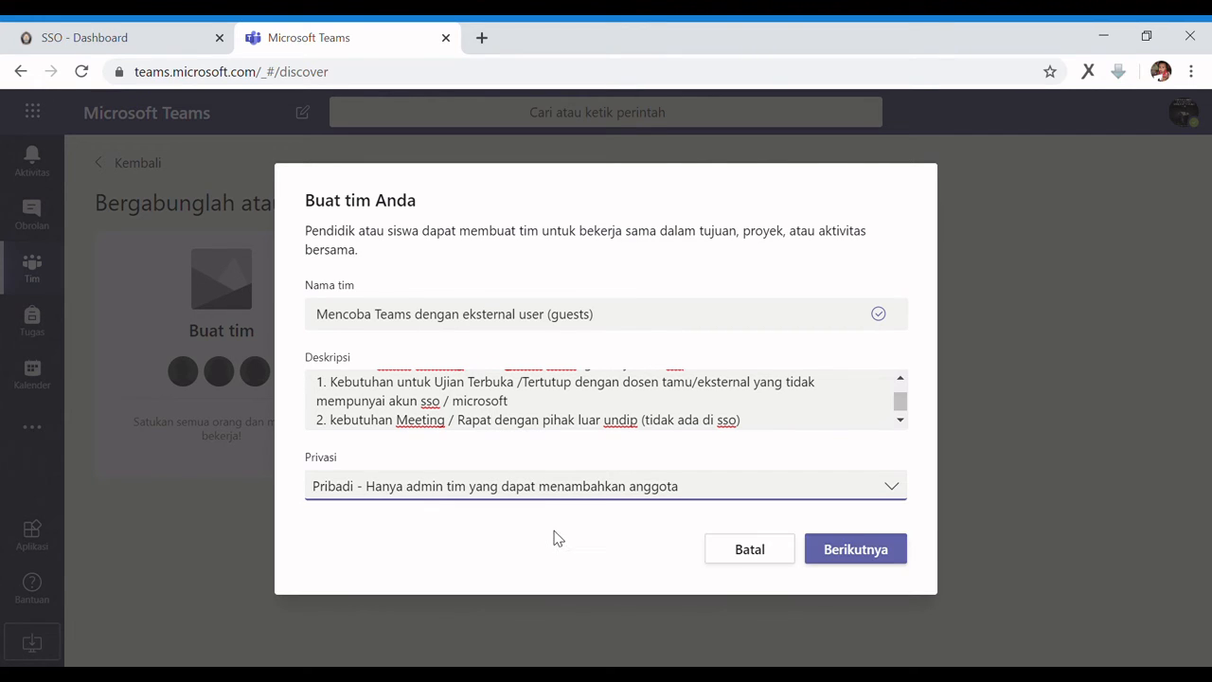
left_click(866, 549)
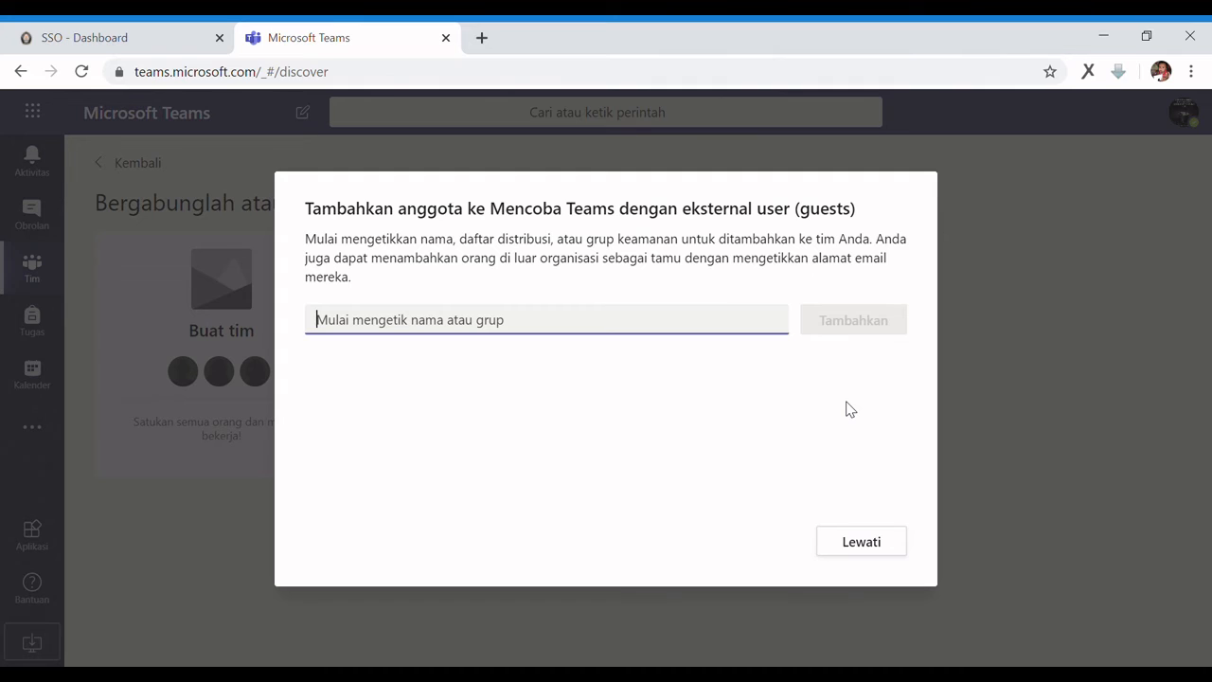
Add a Gmail address and a Yahoo address as guest (Tamu) members of the team
double_click(691, 212)
left_click_drag(770, 214, 878, 218)
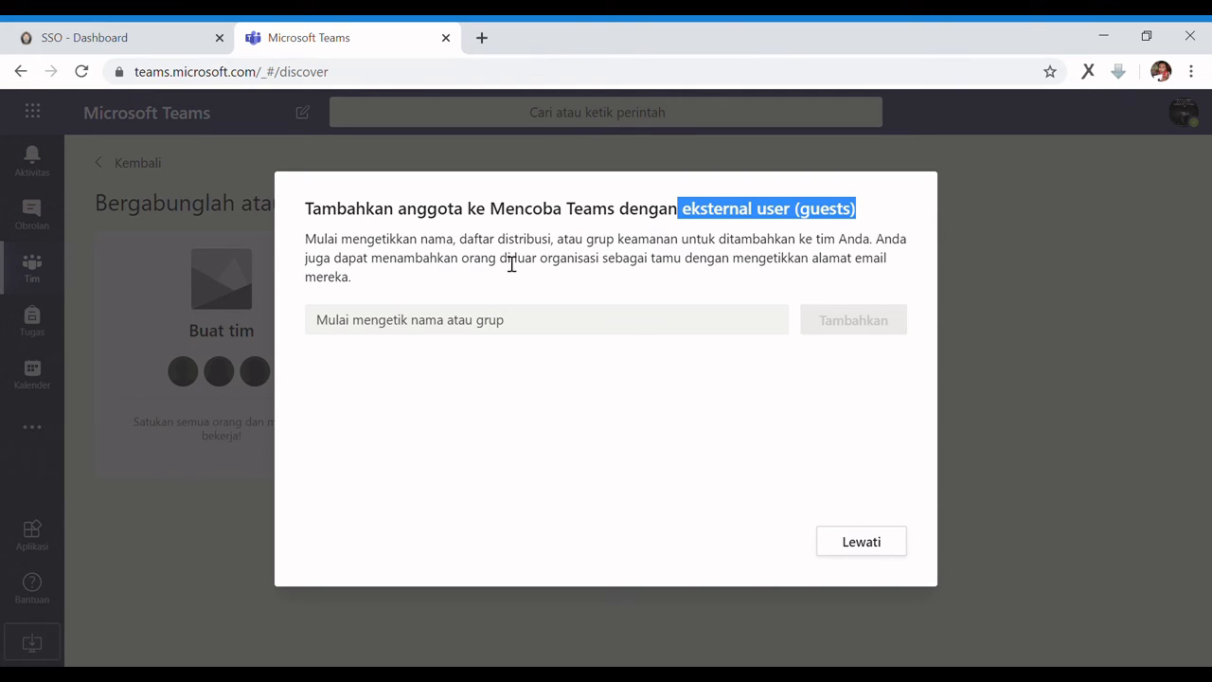
left_click(373, 334)
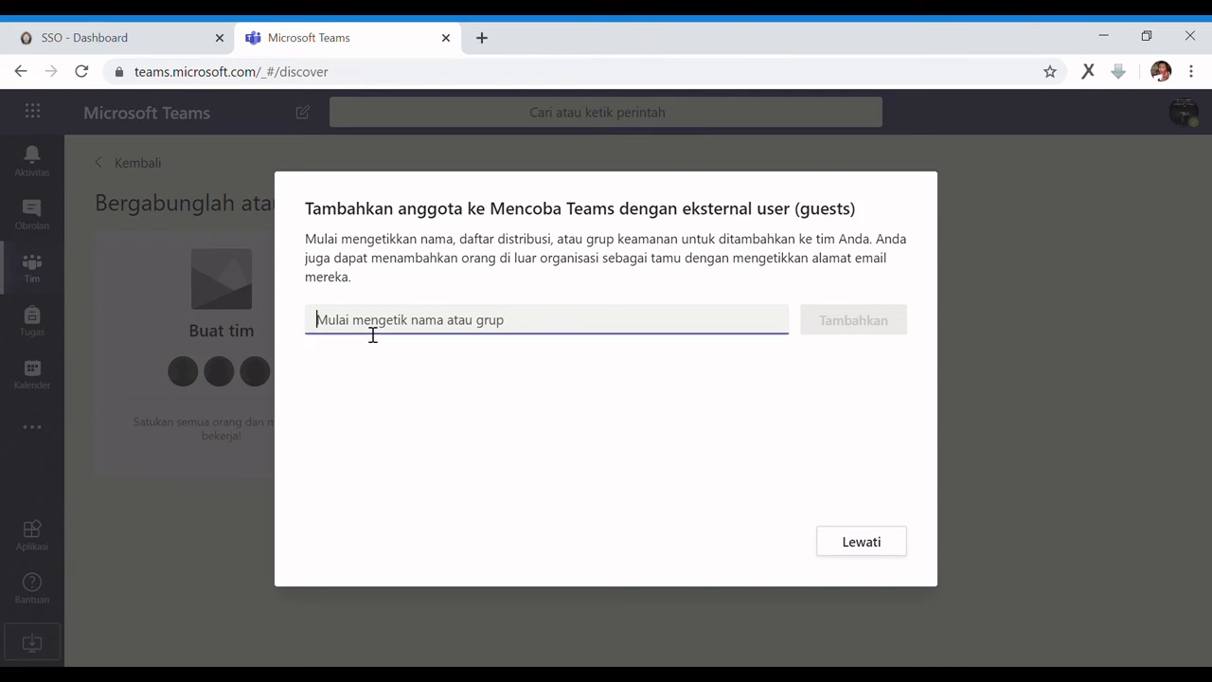
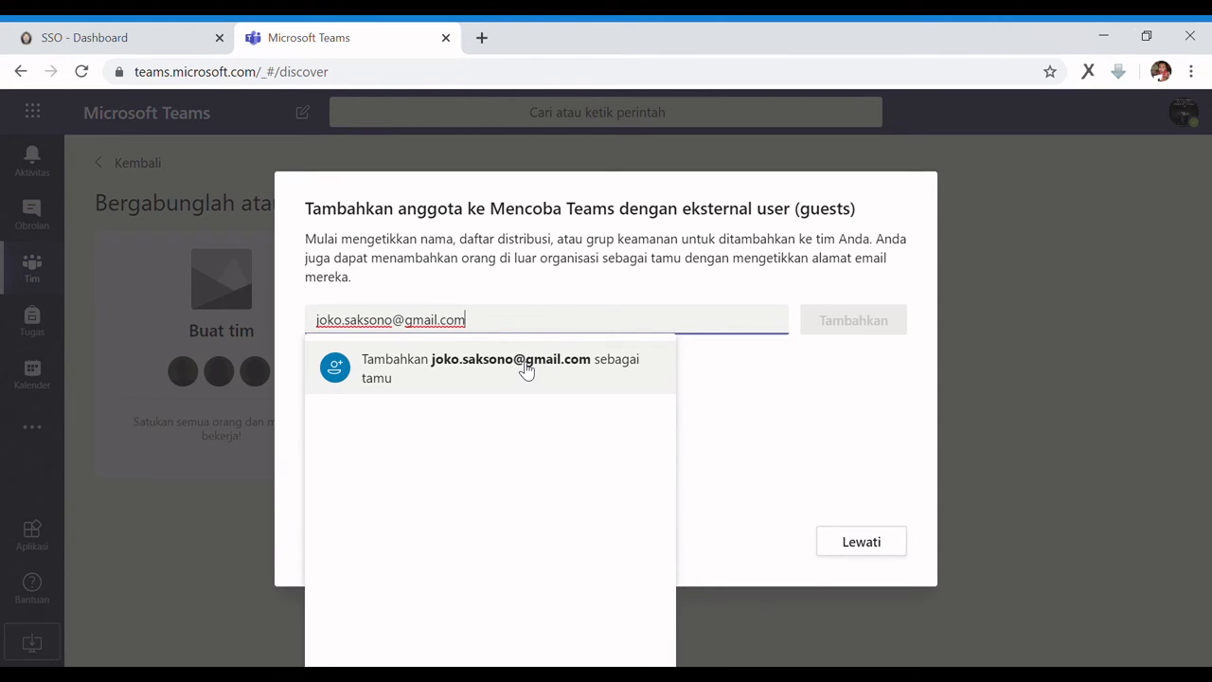
left_click(526, 370)
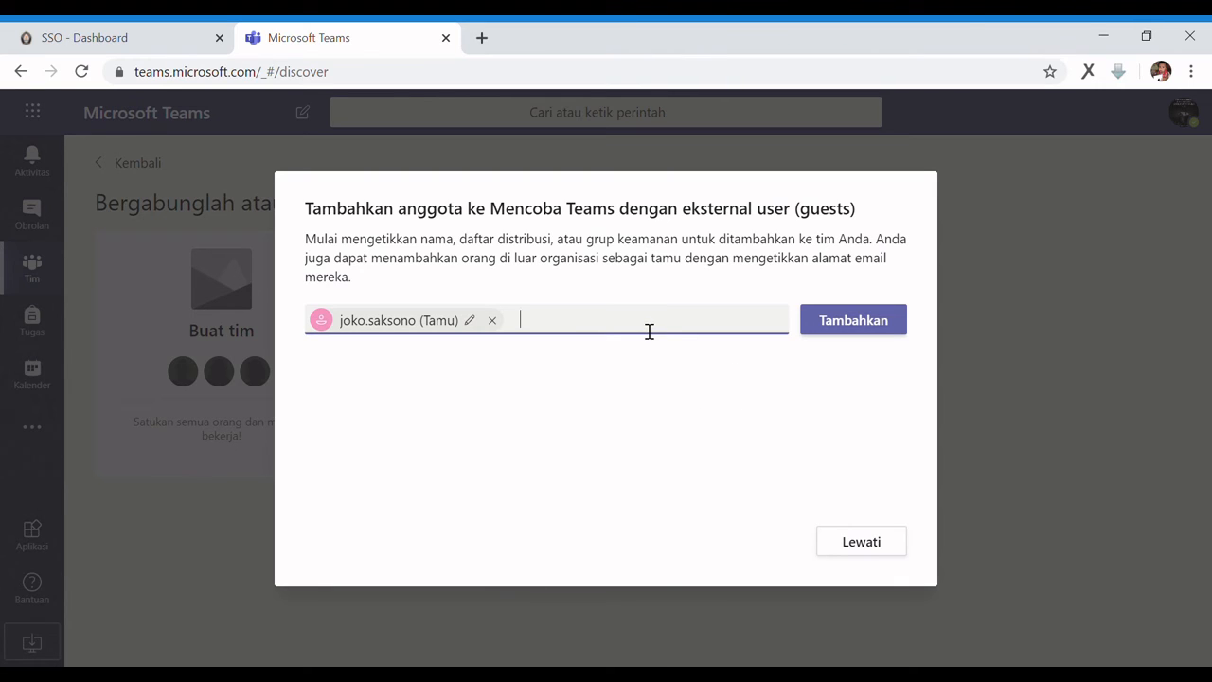
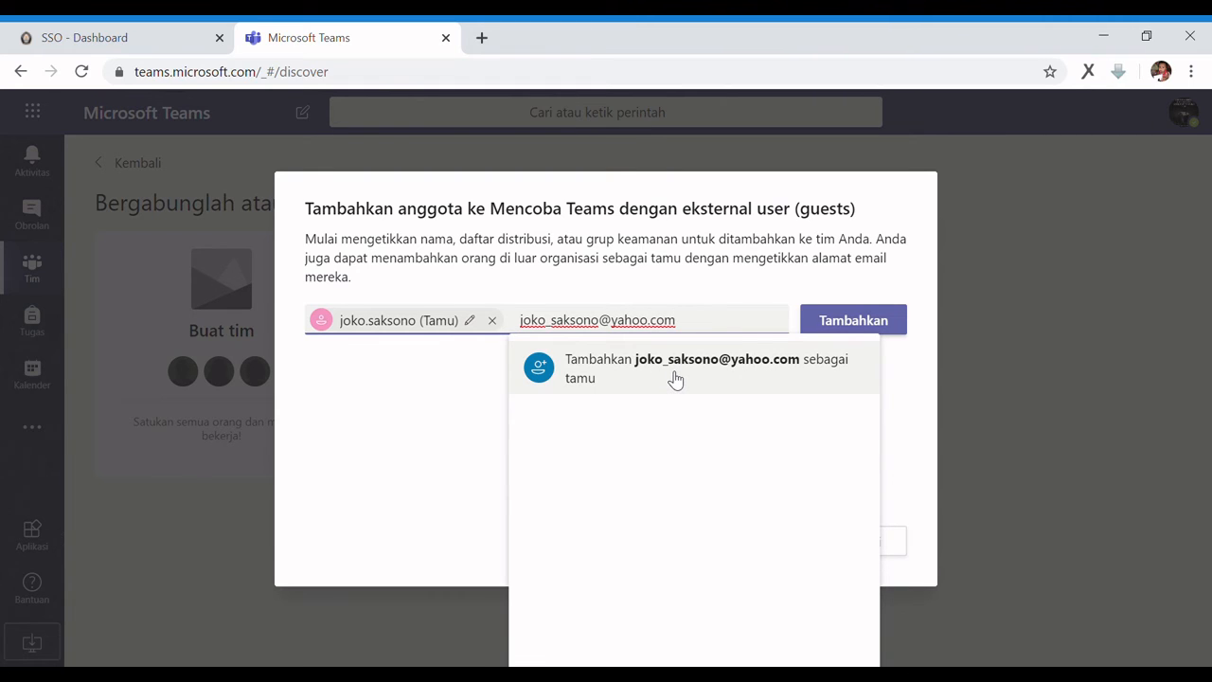
left_click(675, 374)
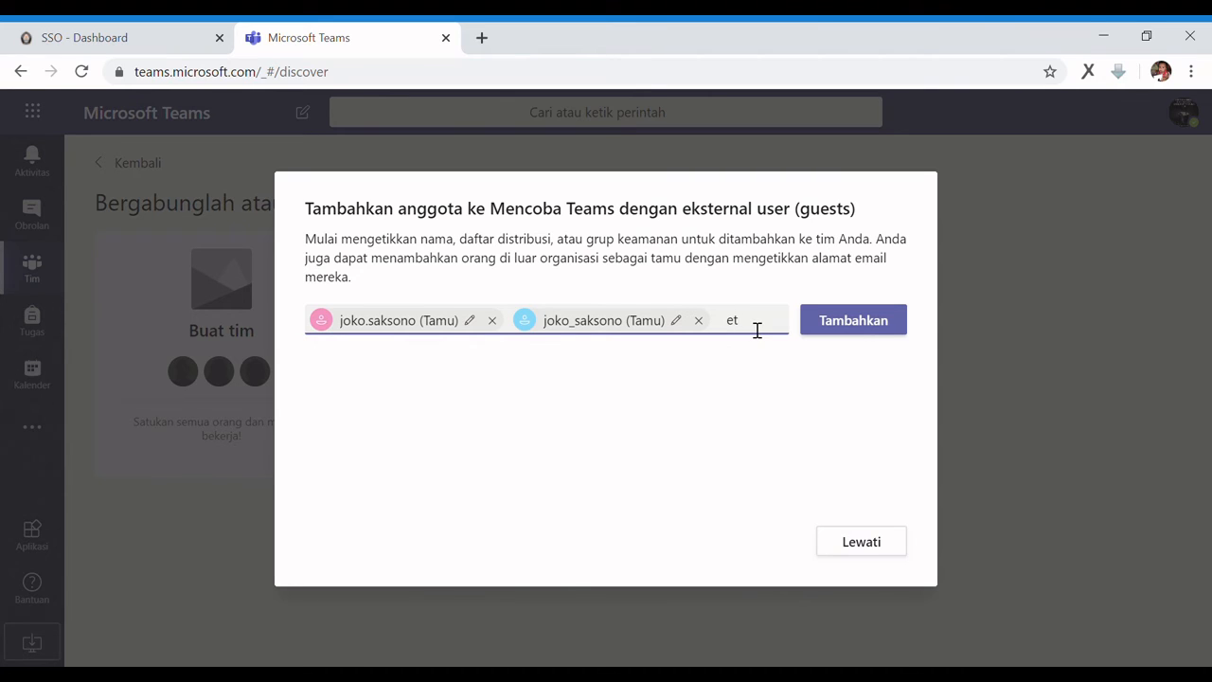
Type the note 'etc (maks 20) secara bersama' followed by a guest's e-mail address
type("etc")
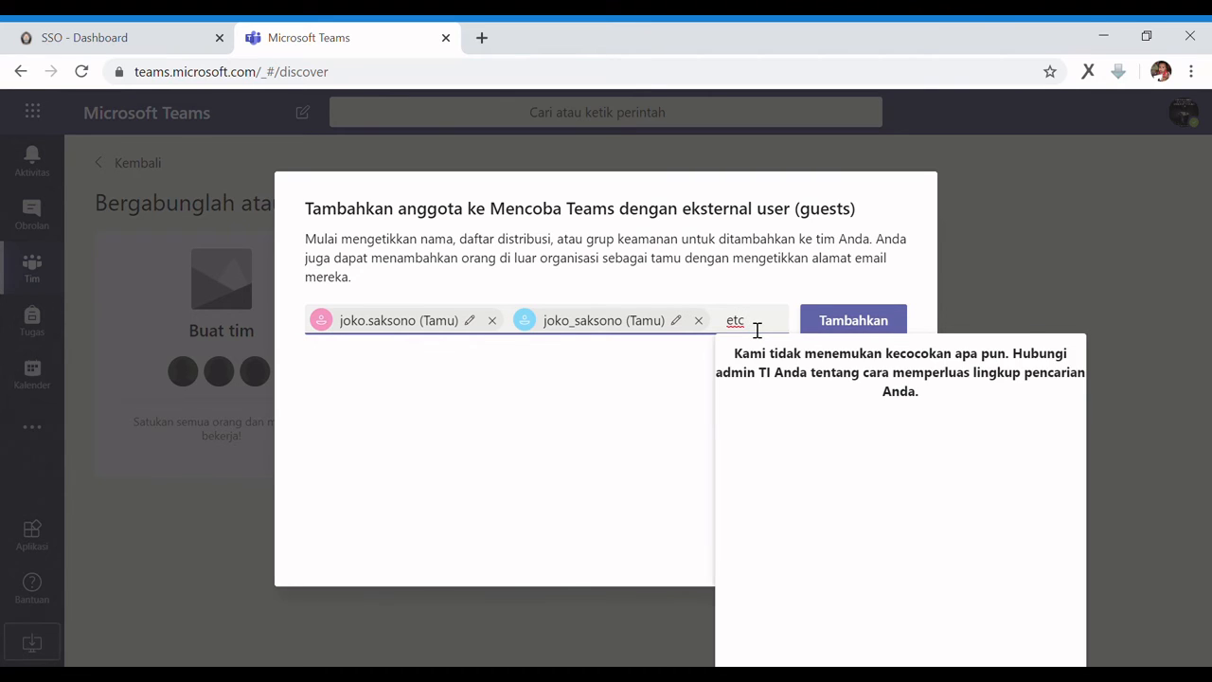
type(" (maks")
type("20)")
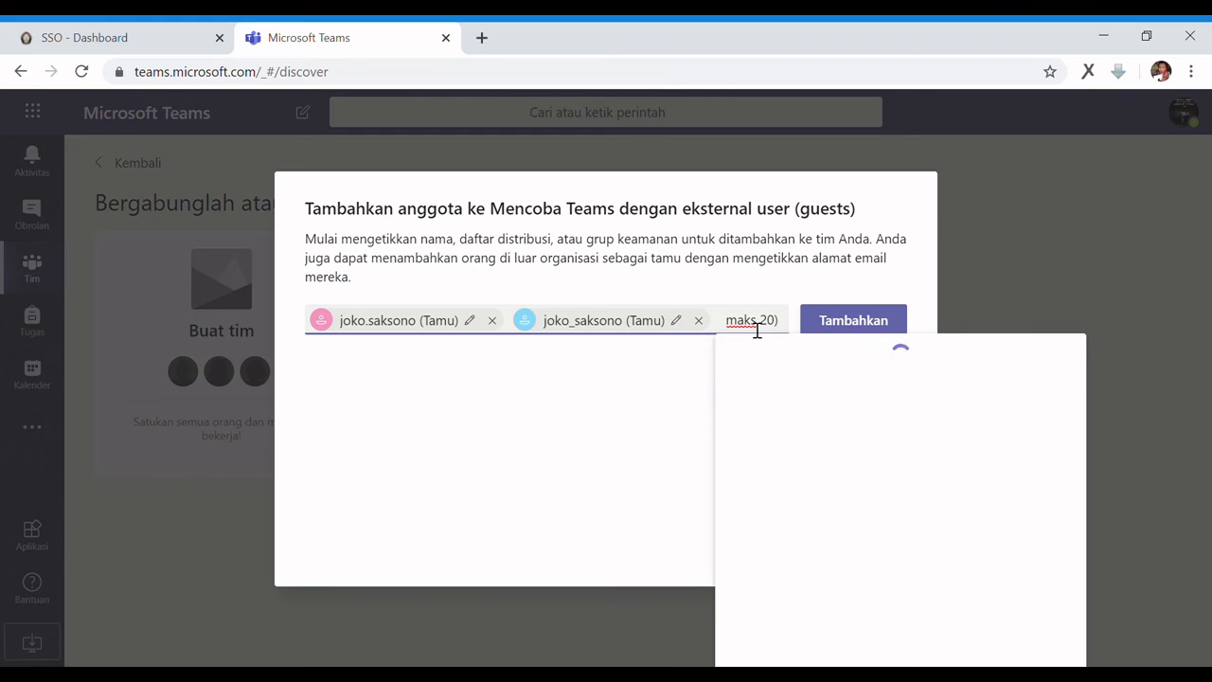
key("BackSpace")
type(") secara ber")
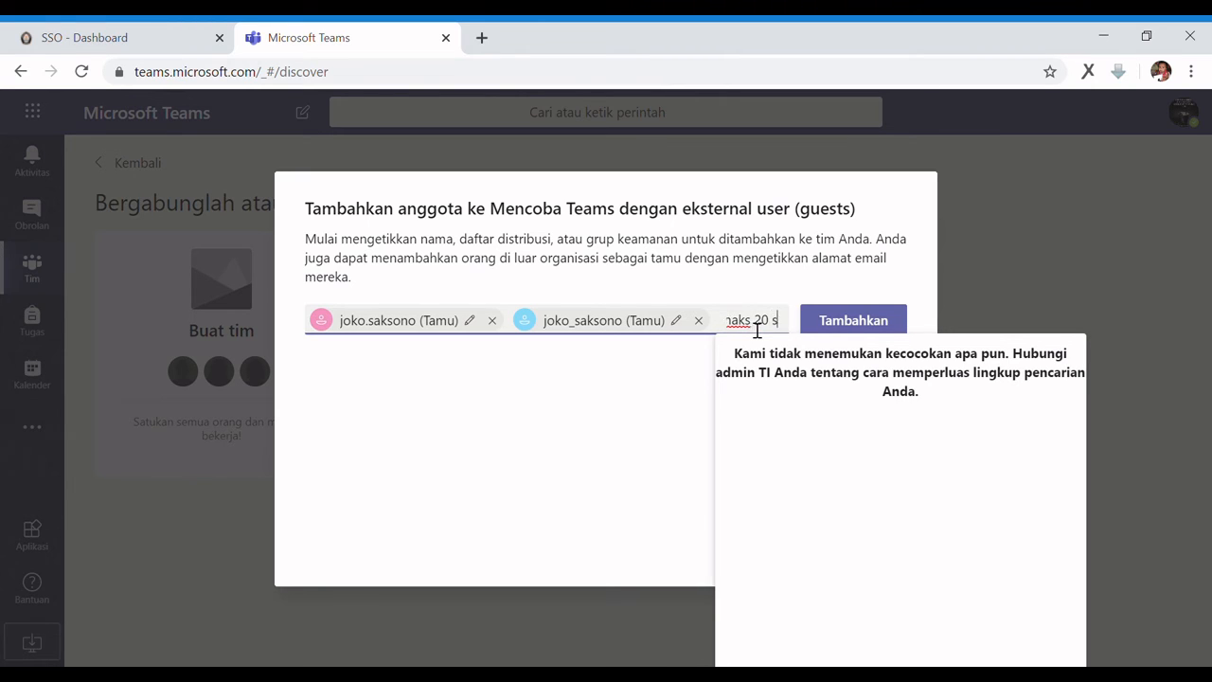
type("sama")
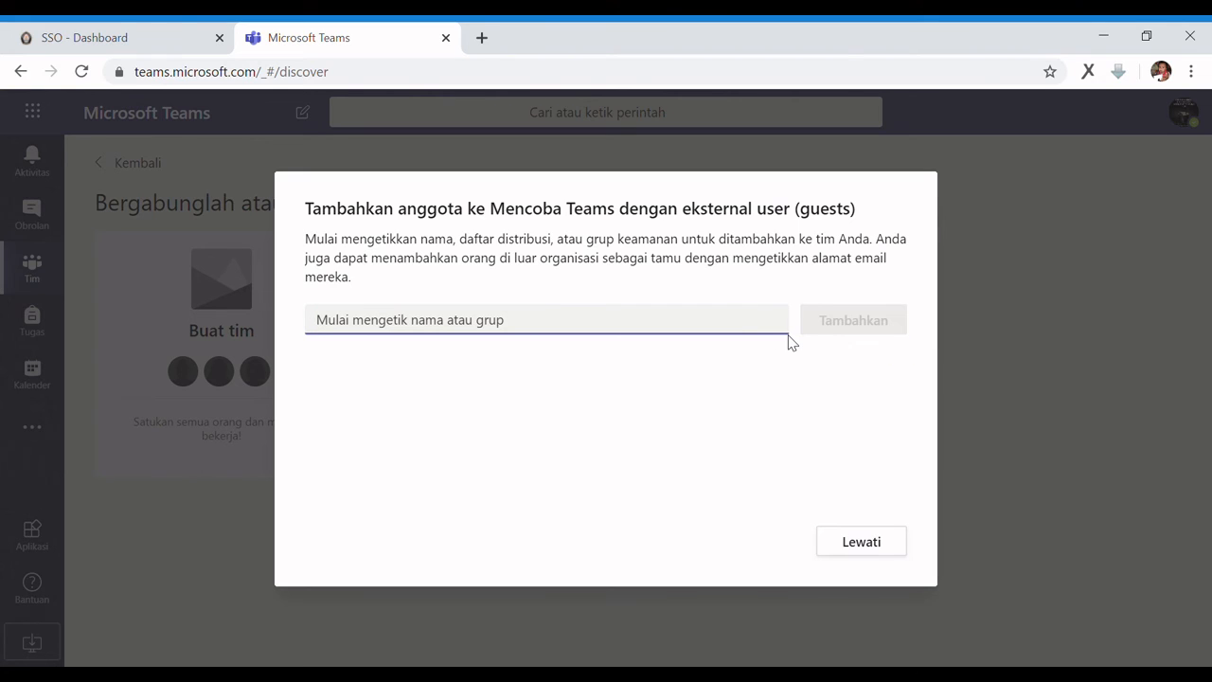
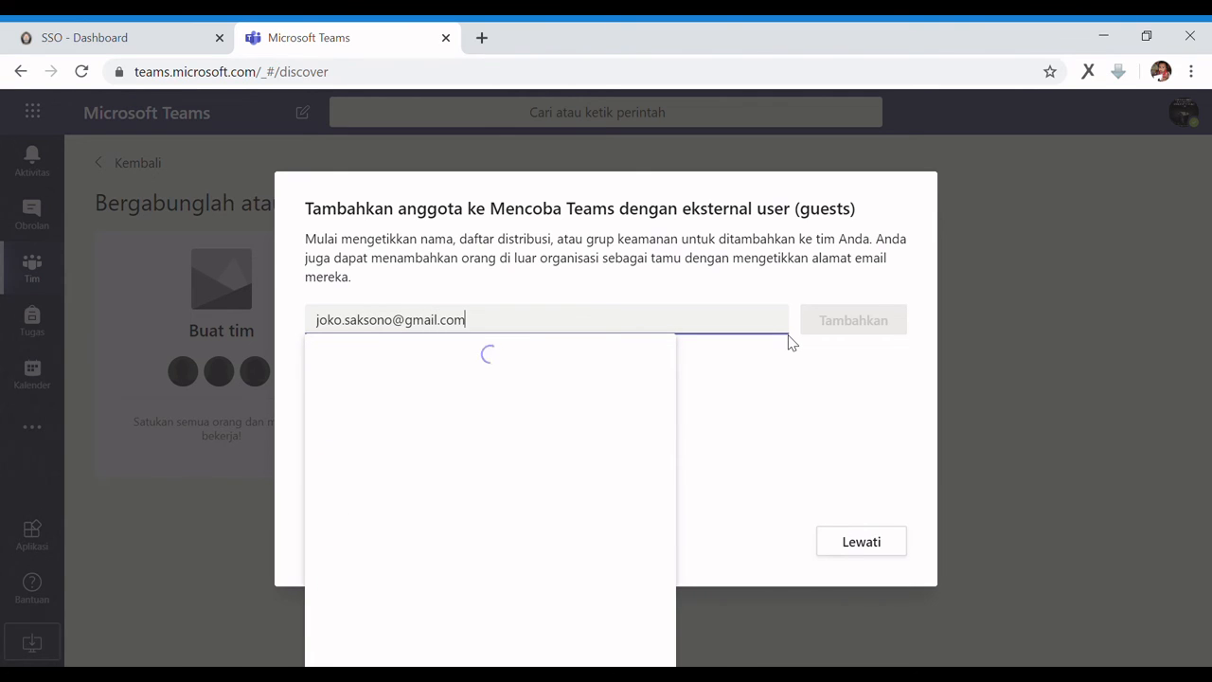
Add the earlier guest and the Yahoo e-mail address as guests to the team, then close the window
left_click(625, 365)
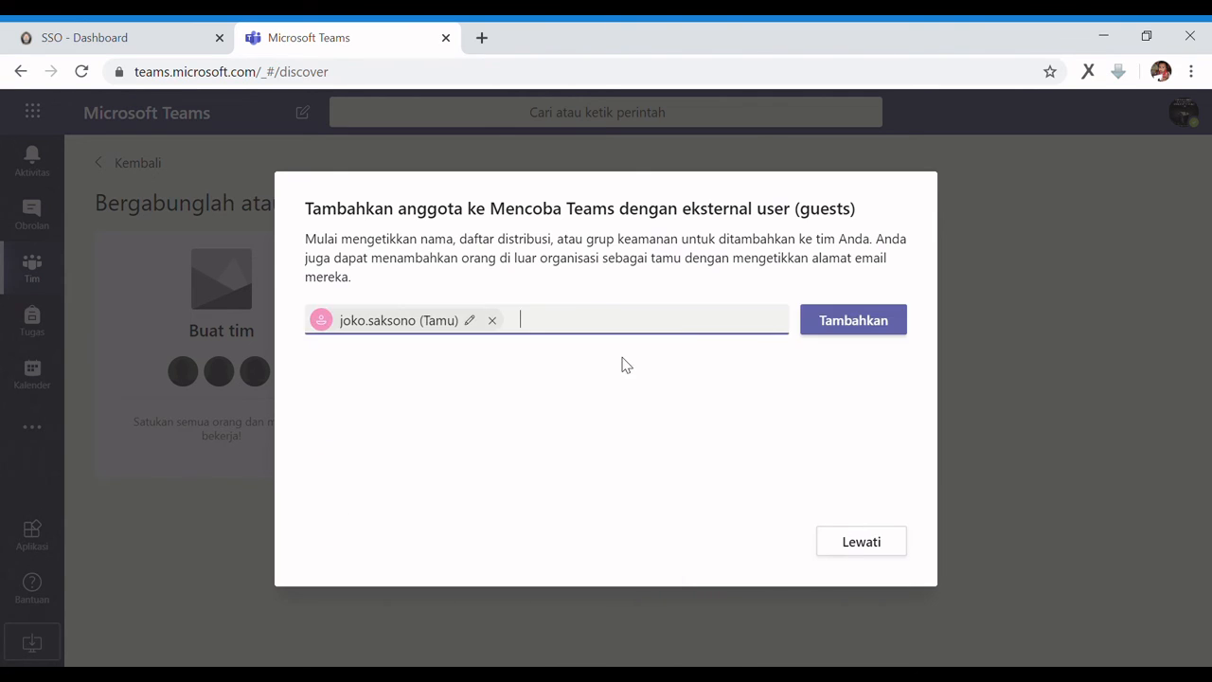
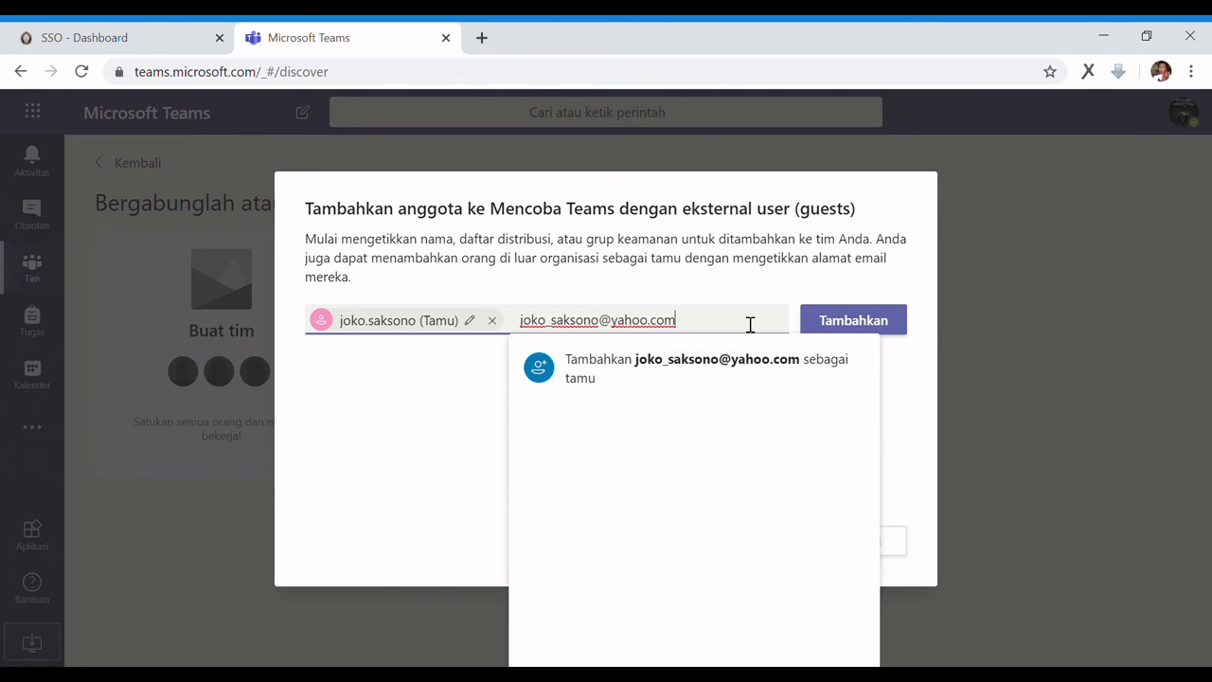
left_click(807, 365)
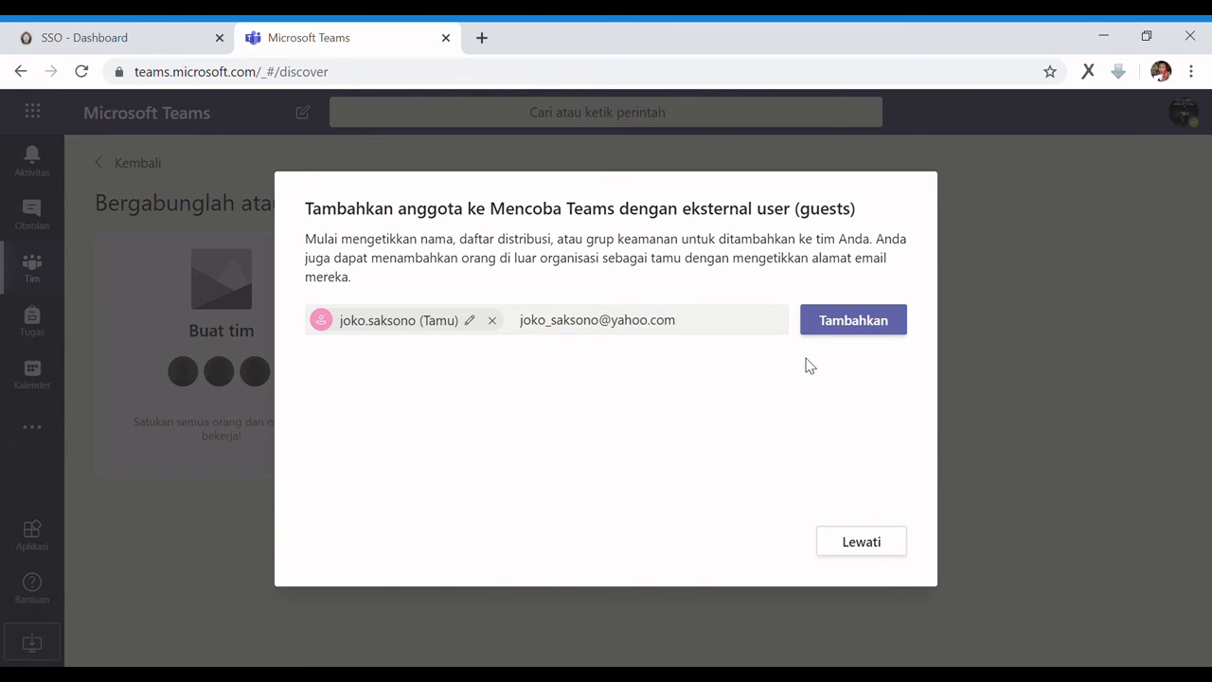
left_click(863, 333)
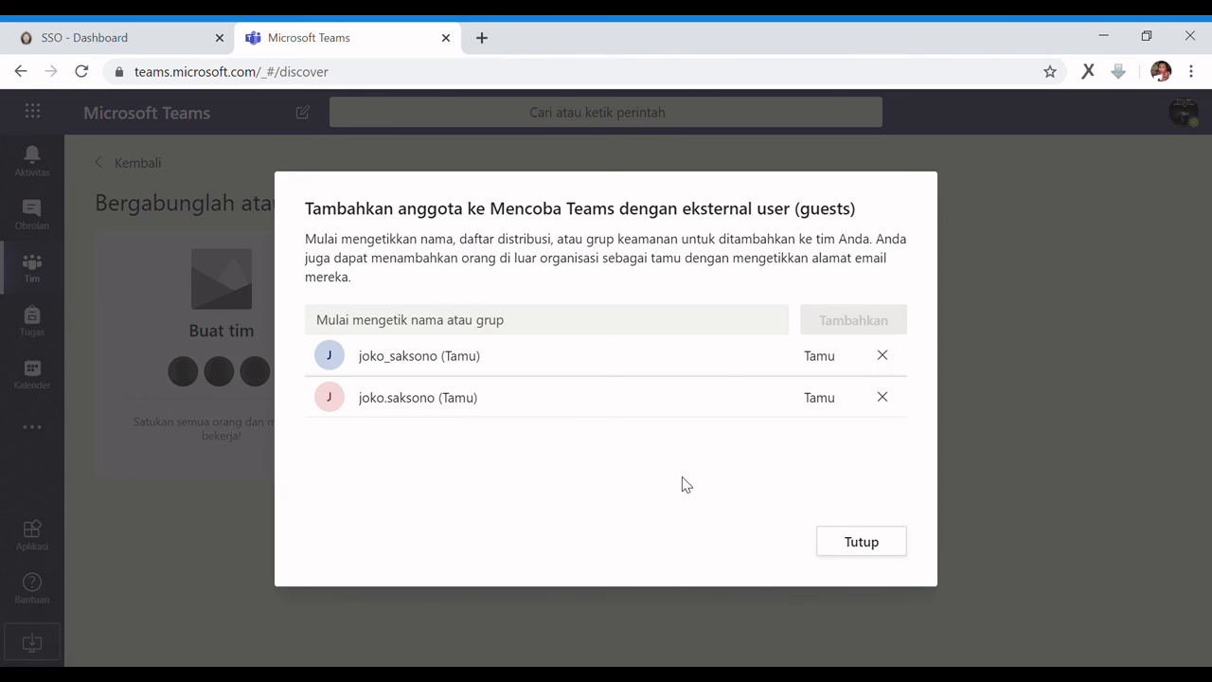
left_click(857, 542)
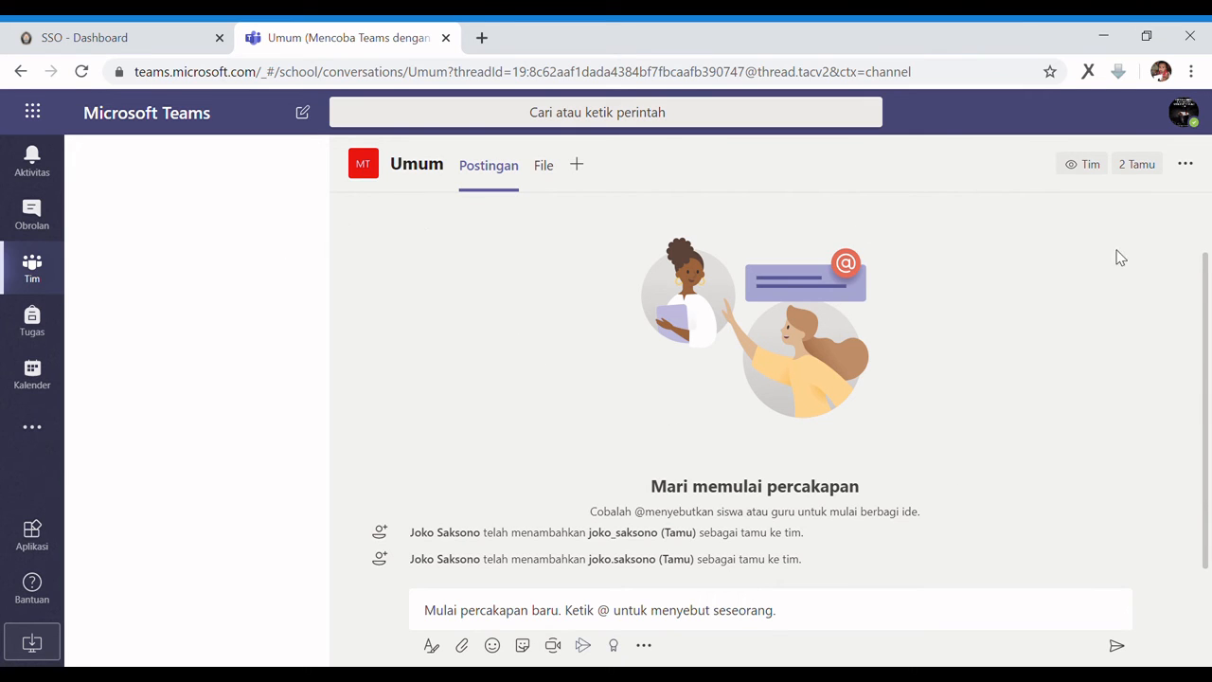
Open the Umum channel's Kelola saluran settings, then switch to the Tim overview of all four teams
left_click(1200, 170)
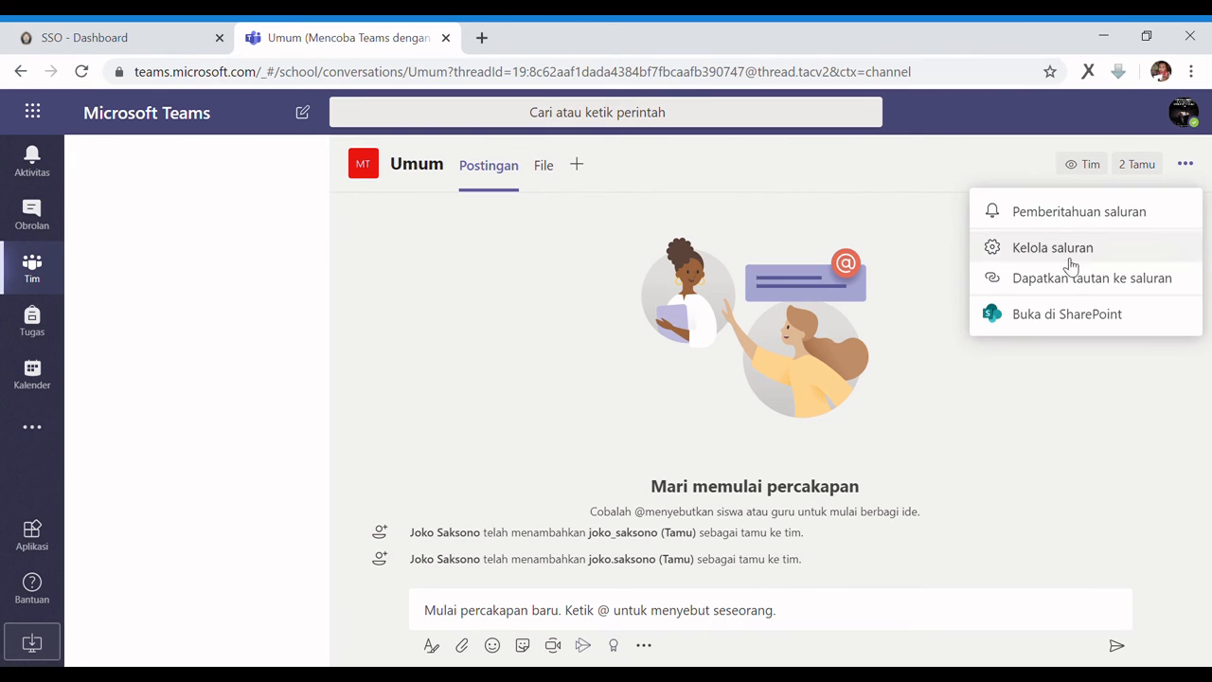
left_click(1115, 249)
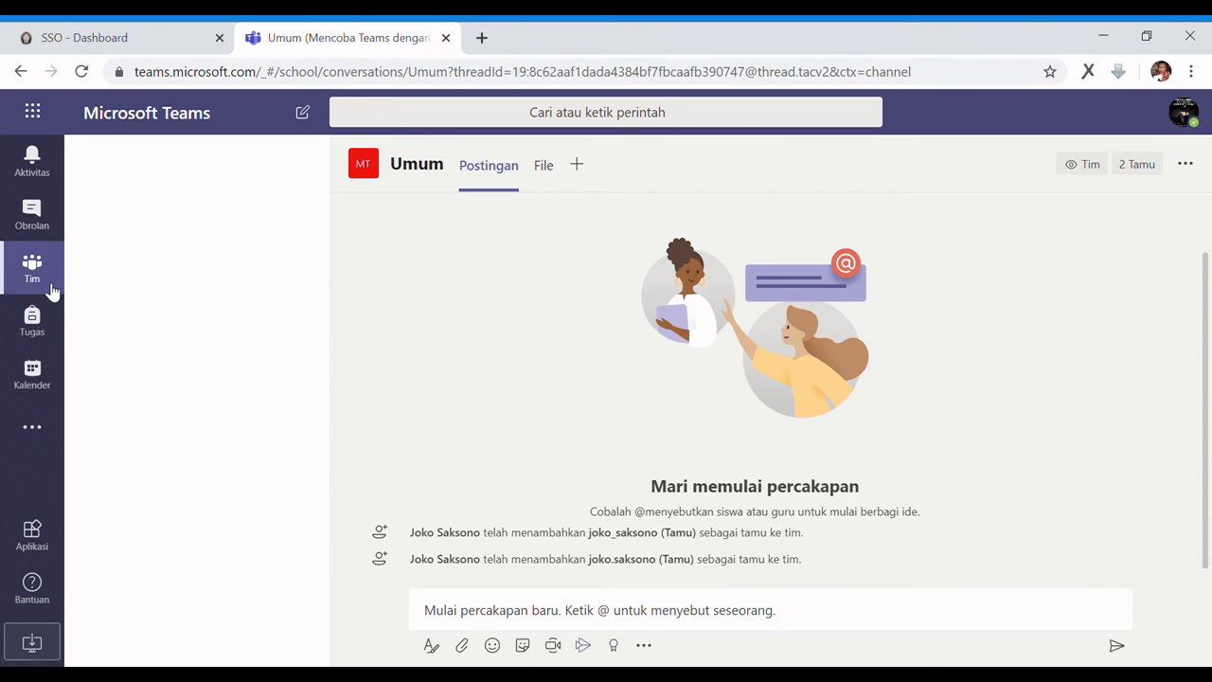
left_click(49, 290)
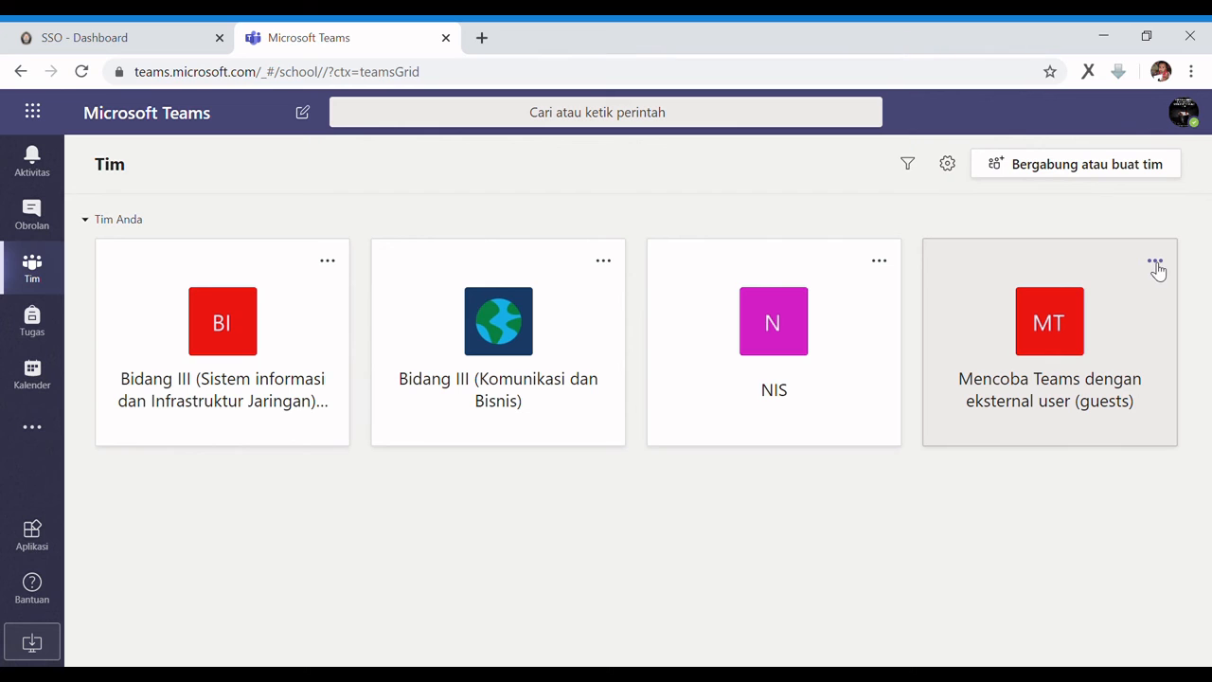
Open Kelola tim for 'Mencoba Teams dengan eksternal user (guests)' and expand Anggota dan tamu
left_click(1154, 263)
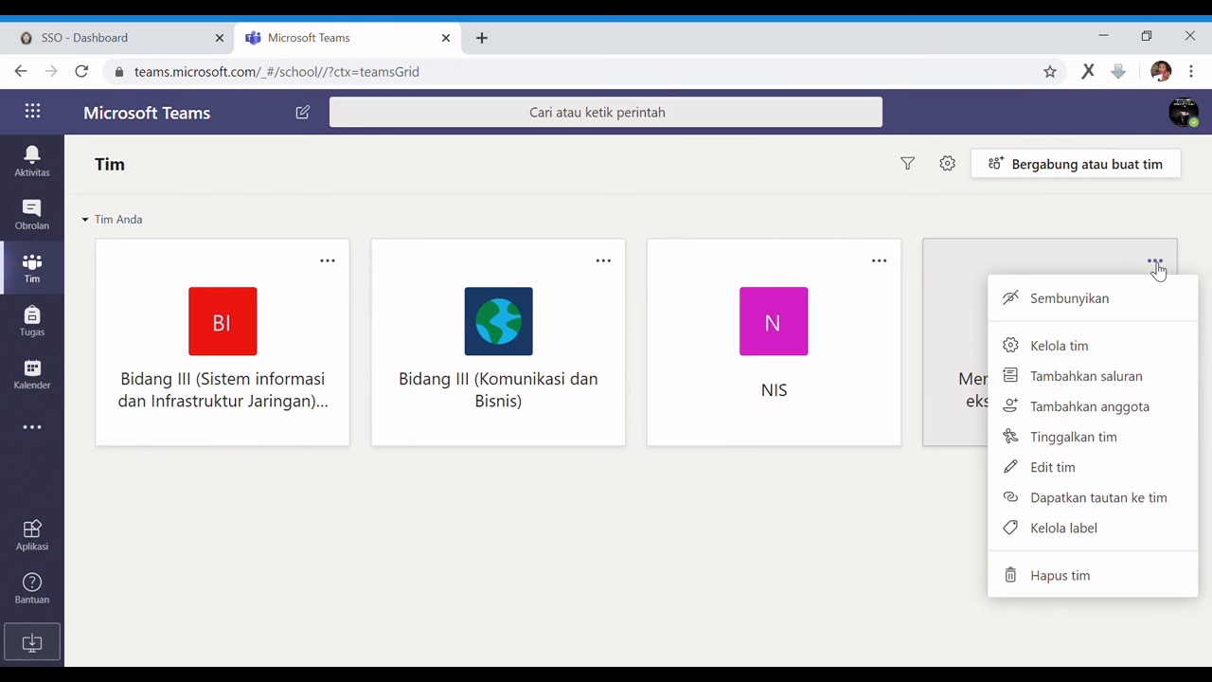
left_click(1126, 347)
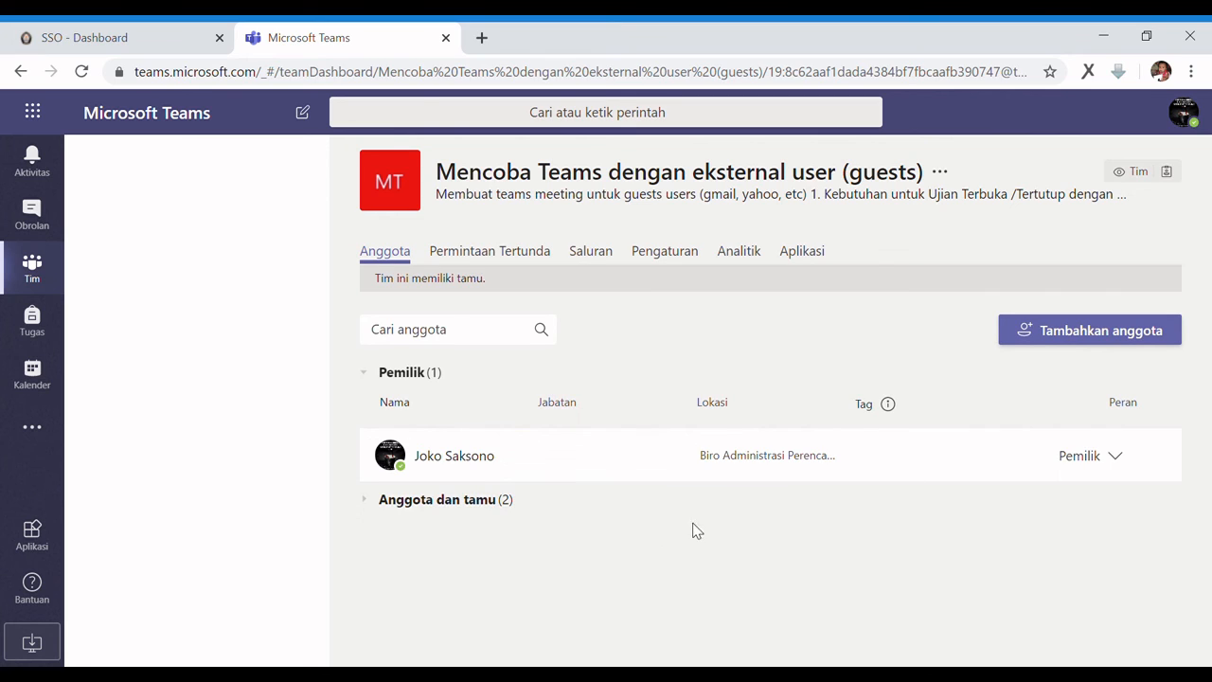
left_click(366, 503)
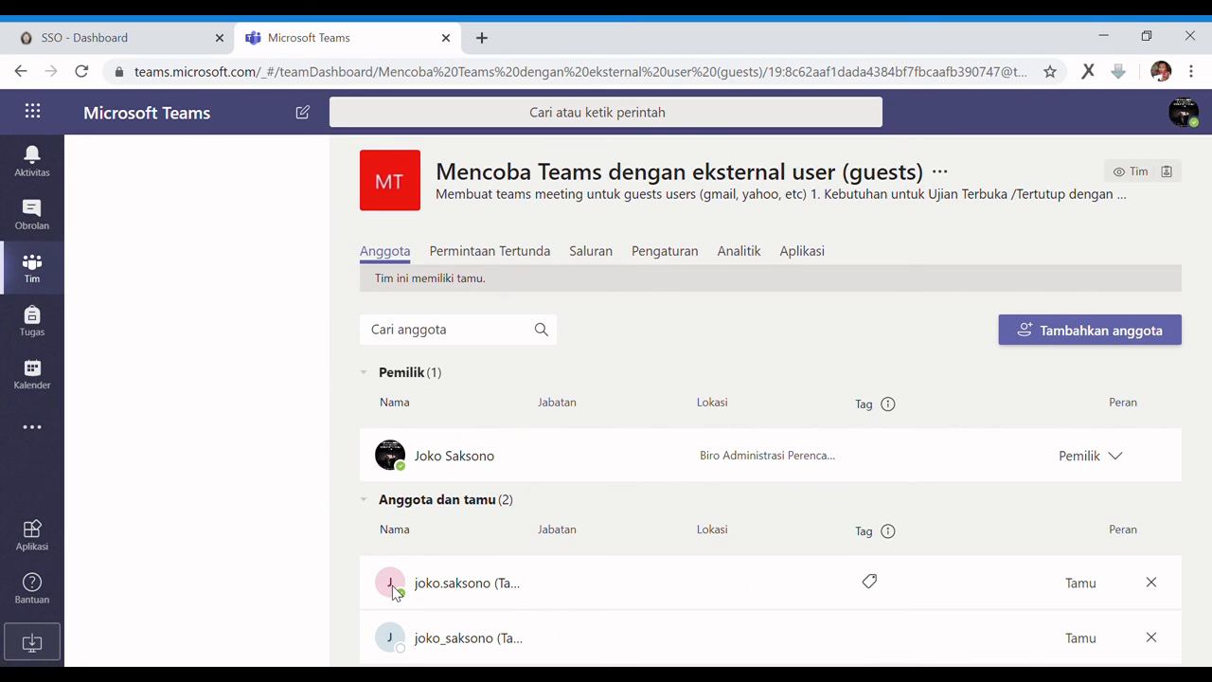
mouse_move(393, 586)
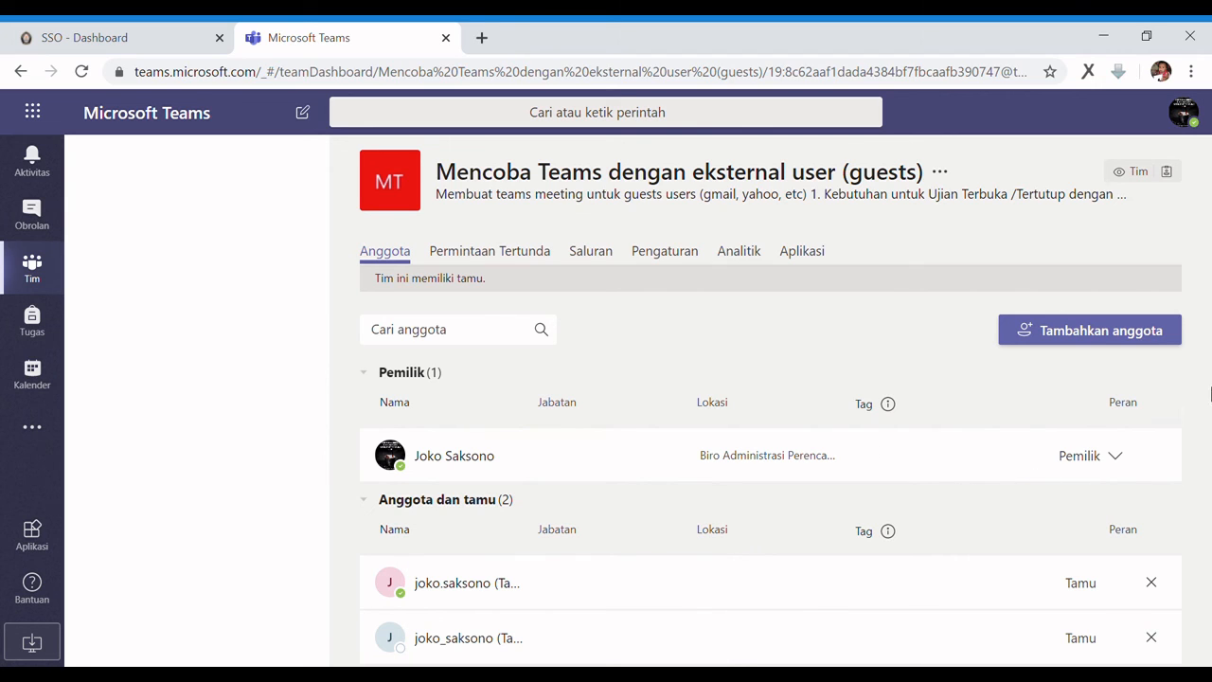
Add a third guest using the person's university e-mail address, bringing Anggota dan tamu to (3)
left_click(1080, 345)
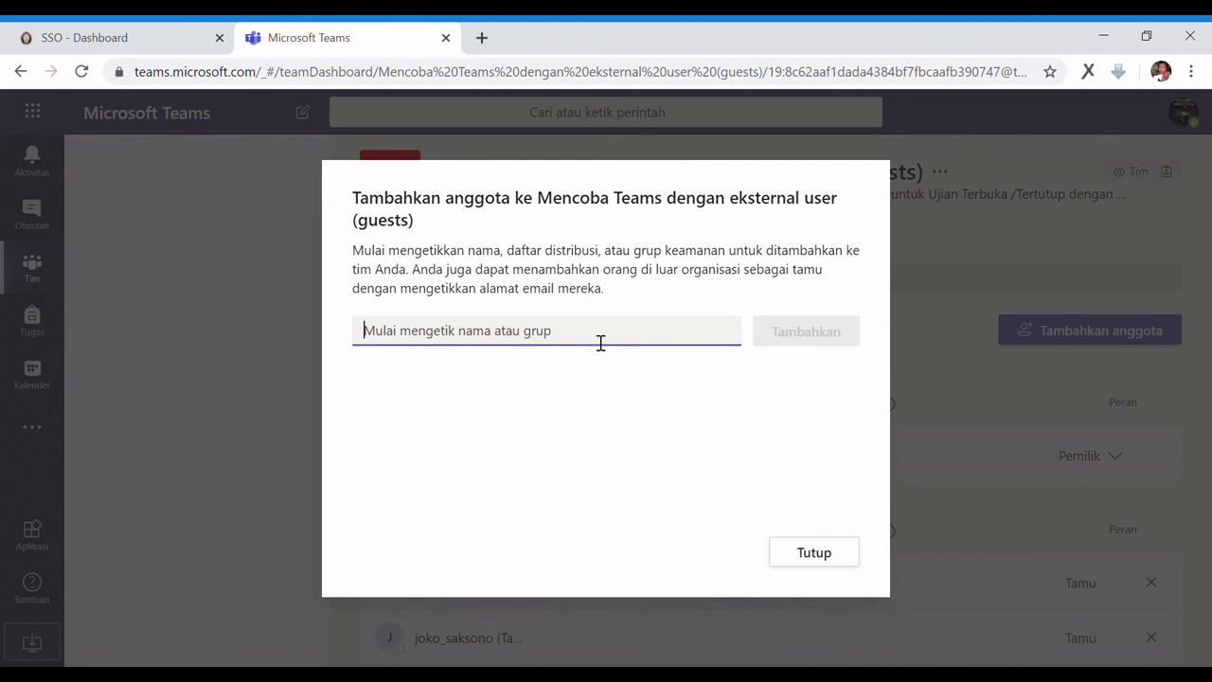
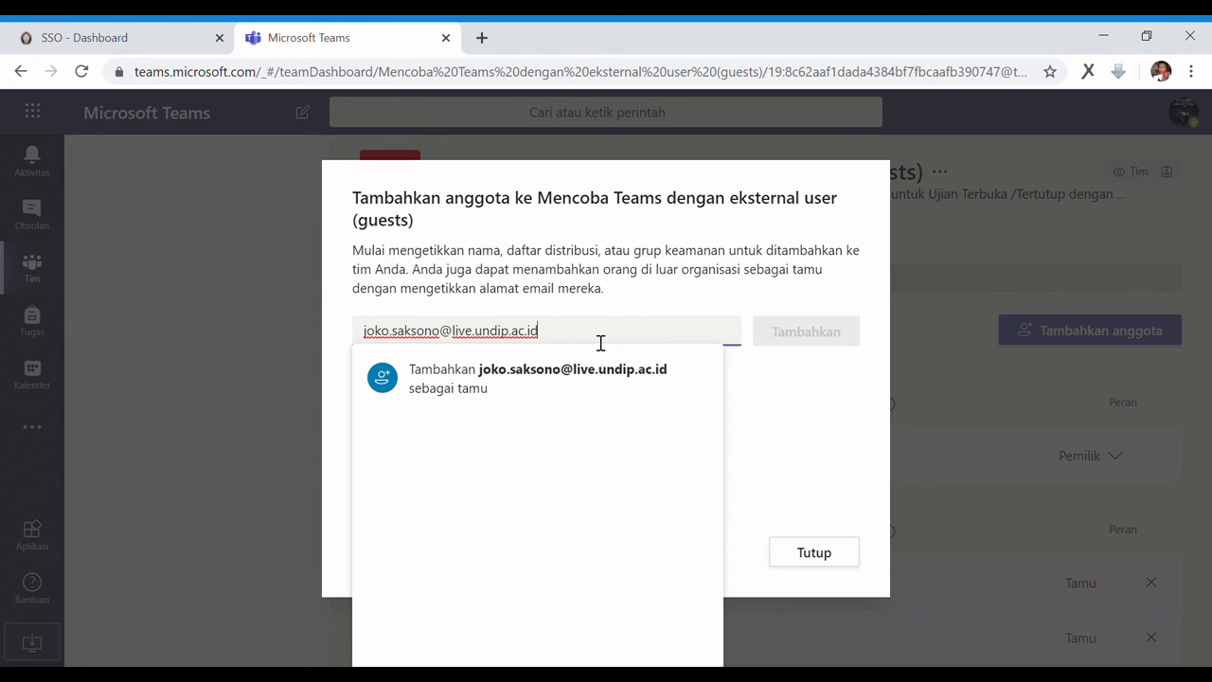
left_click(603, 371)
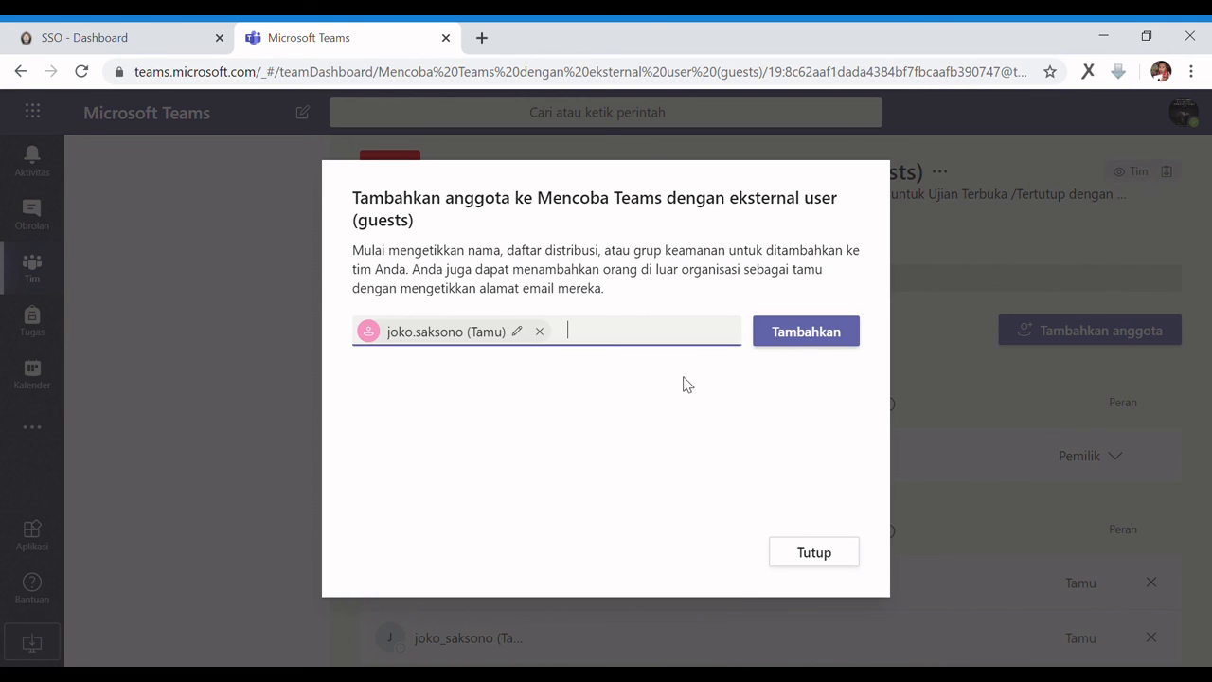
left_click(850, 347)
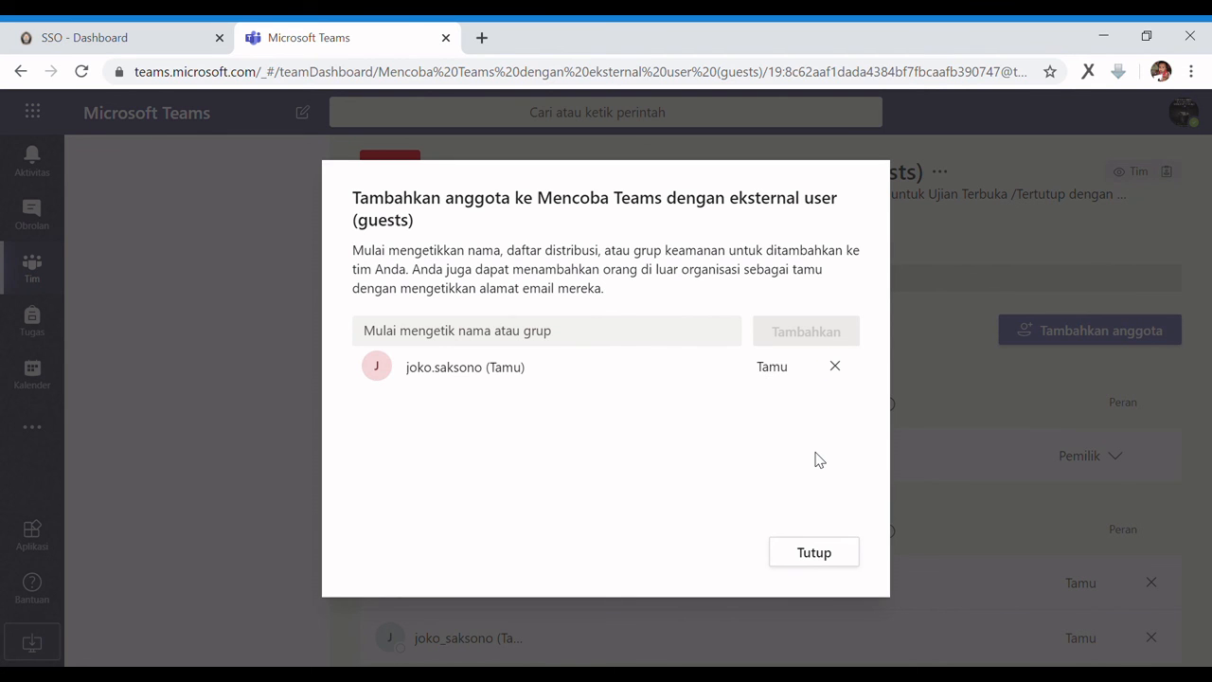
left_click(812, 559)
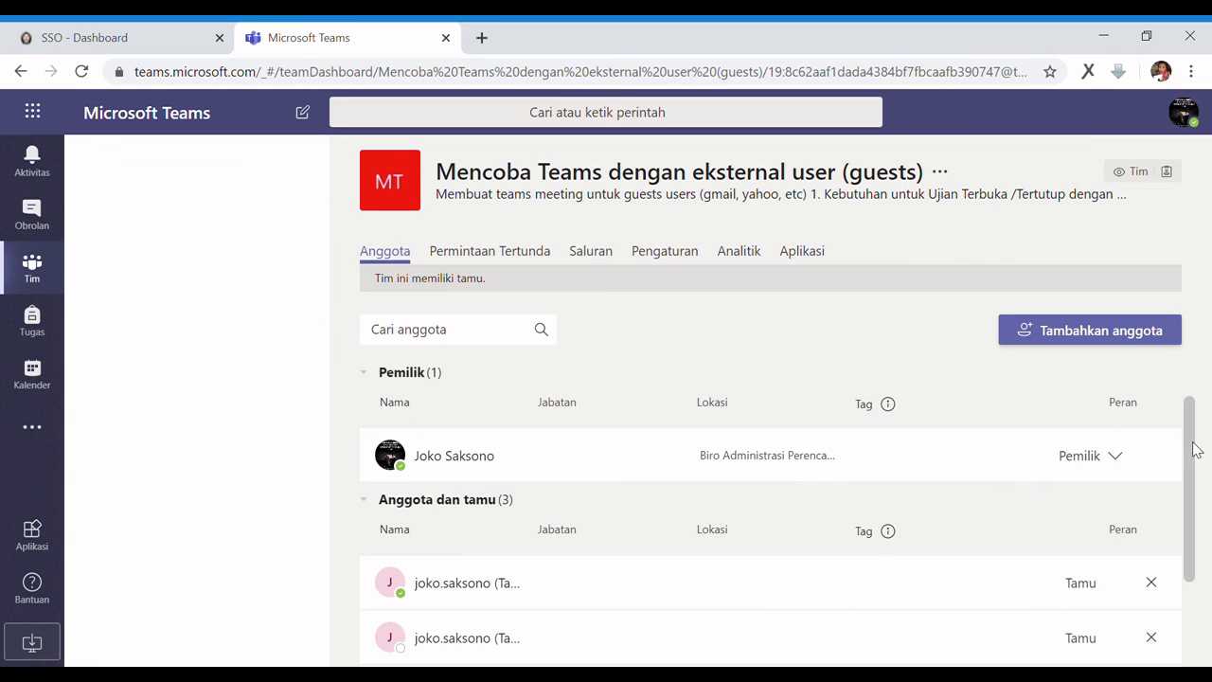
Remove the Yahoo guest and the duplicate guest from the team's member list
left_click_drag(1192, 452, 1193, 527)
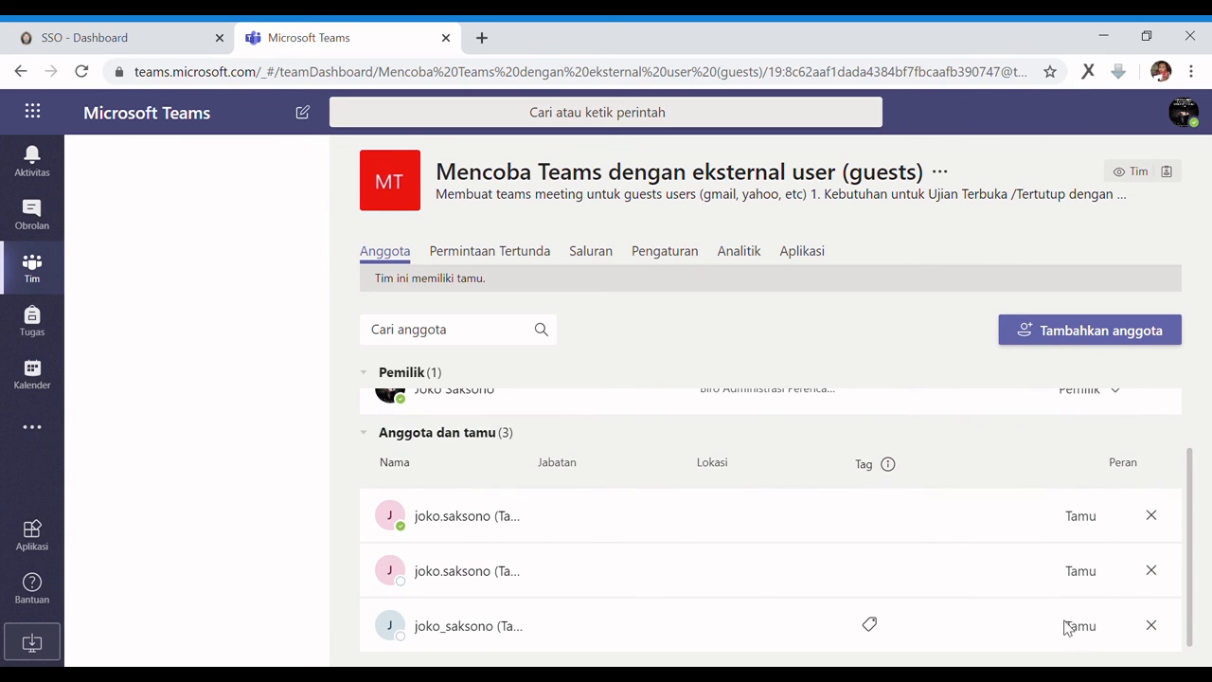
left_click(1153, 627)
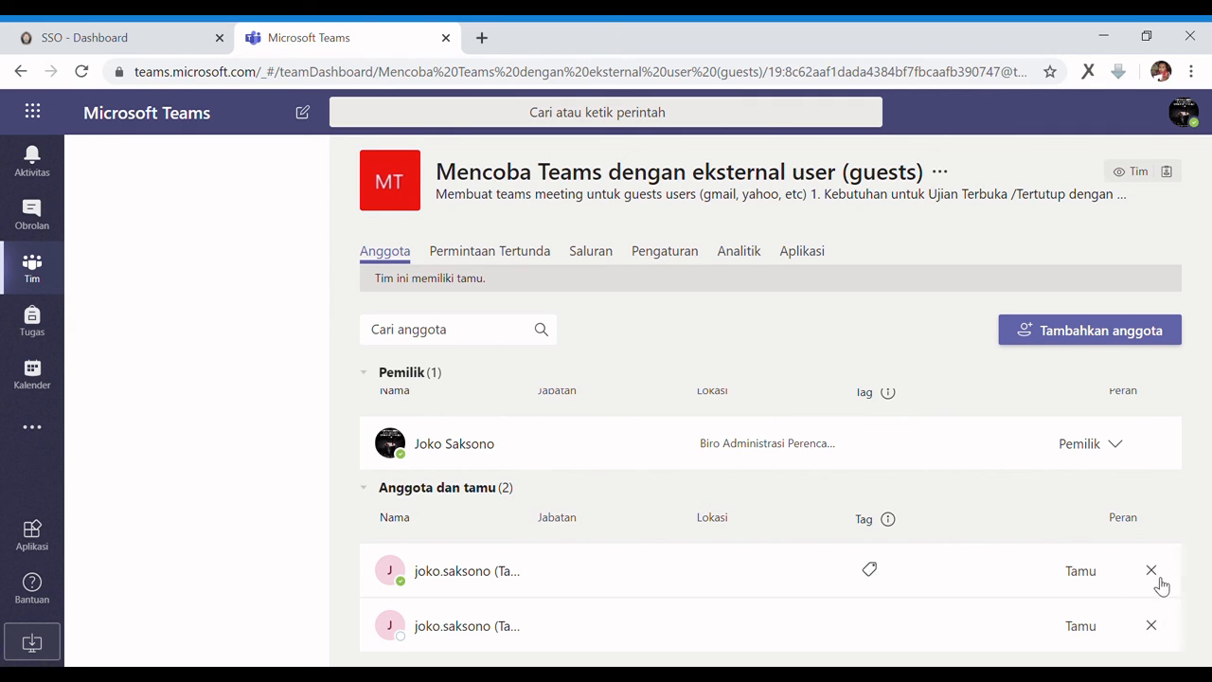
left_click(1153, 632)
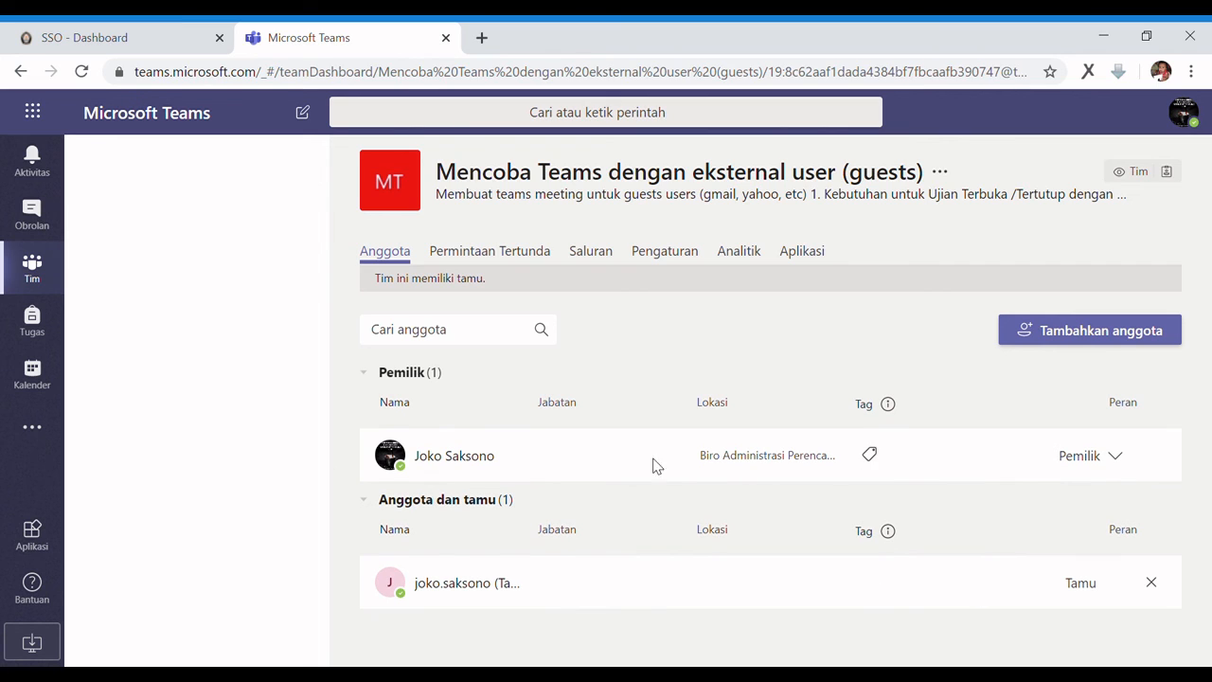